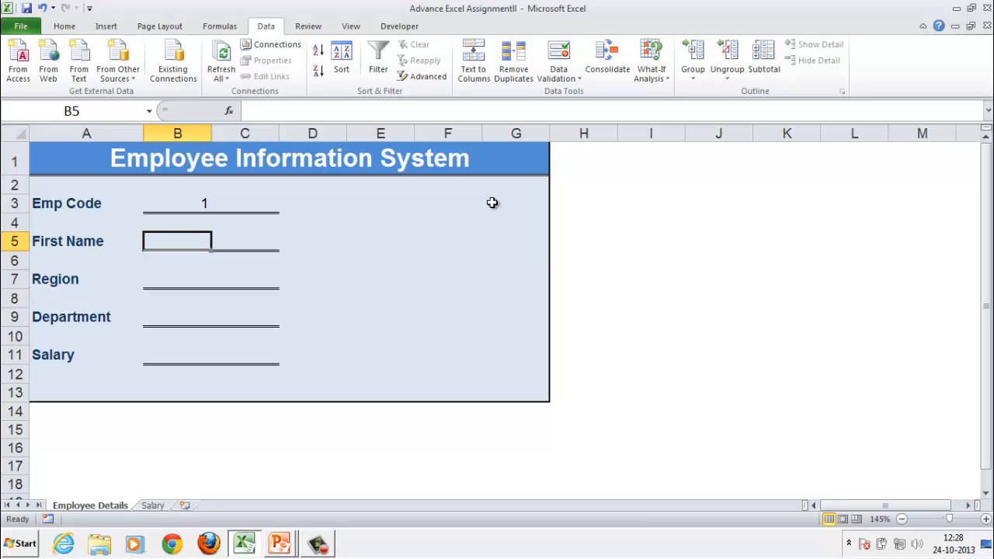
{"action": "type", "text": "=vl"}
{"action": "key", "text": "Tab"}
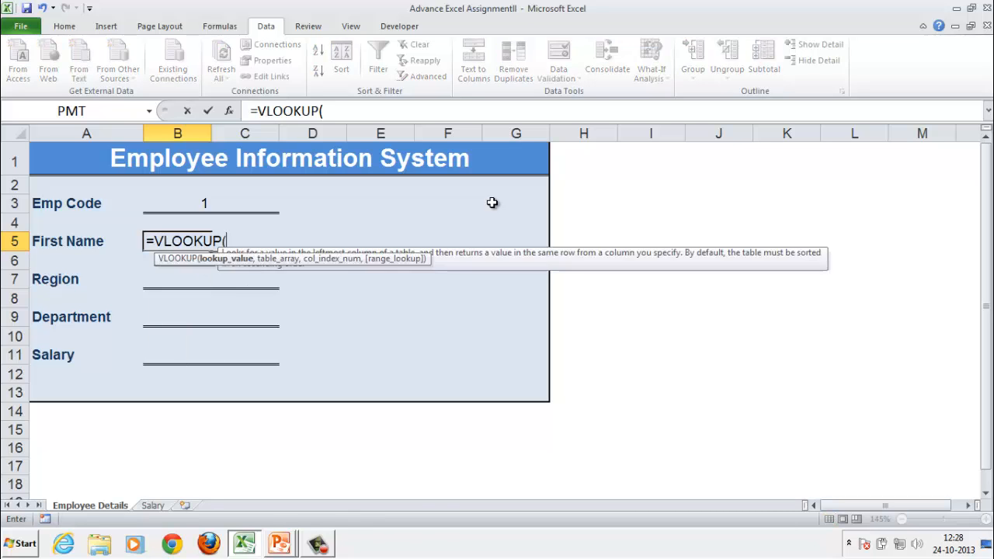
{"action": "key", "text": "Up"}
{"action": "key", "text": "Up"}
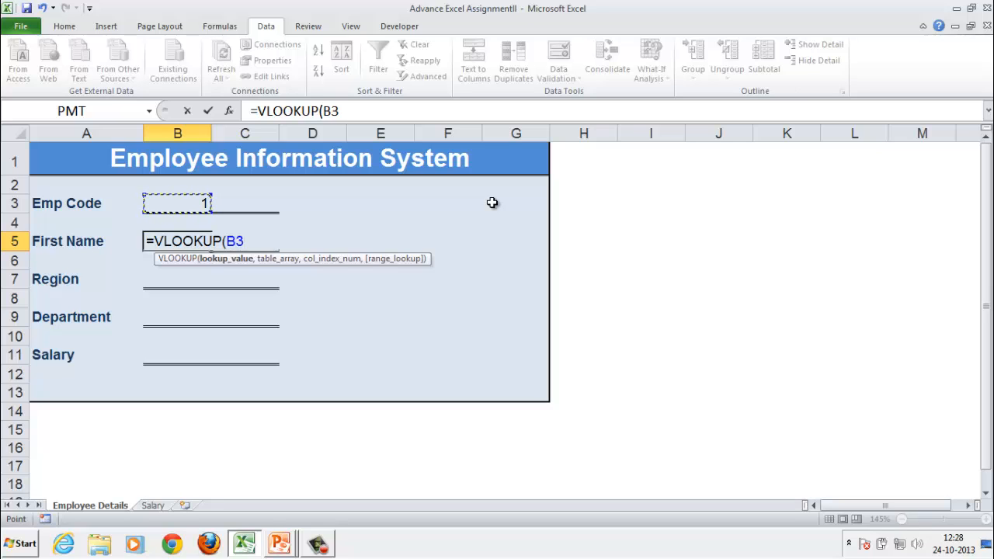
{"action": "key", "text": "Escape"}
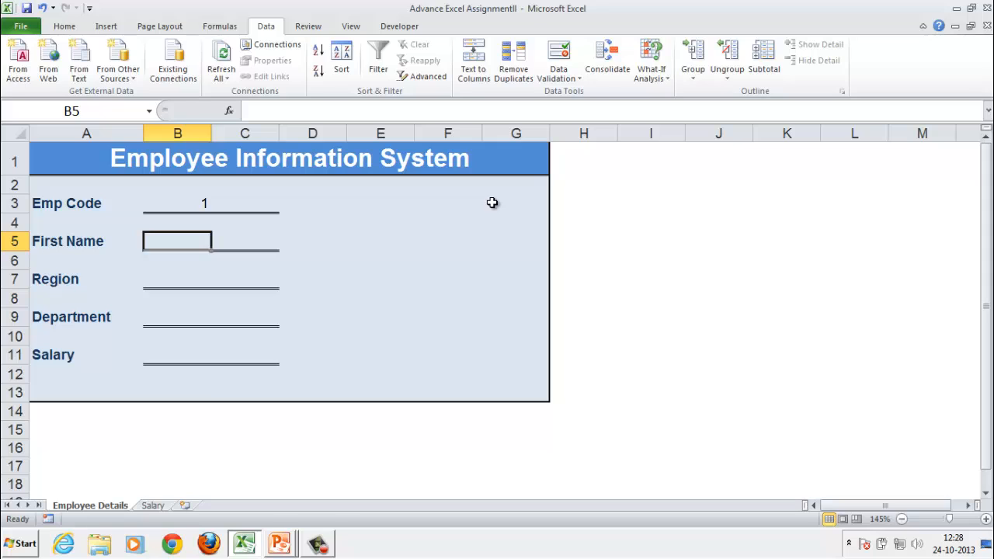
Begin a VLOOKUP formula in the First Name cell B5 with lookup value $B$3 and table array Salary!$A$1:$H$101.
{"action": "type", "text": "=VLOOKUP("}
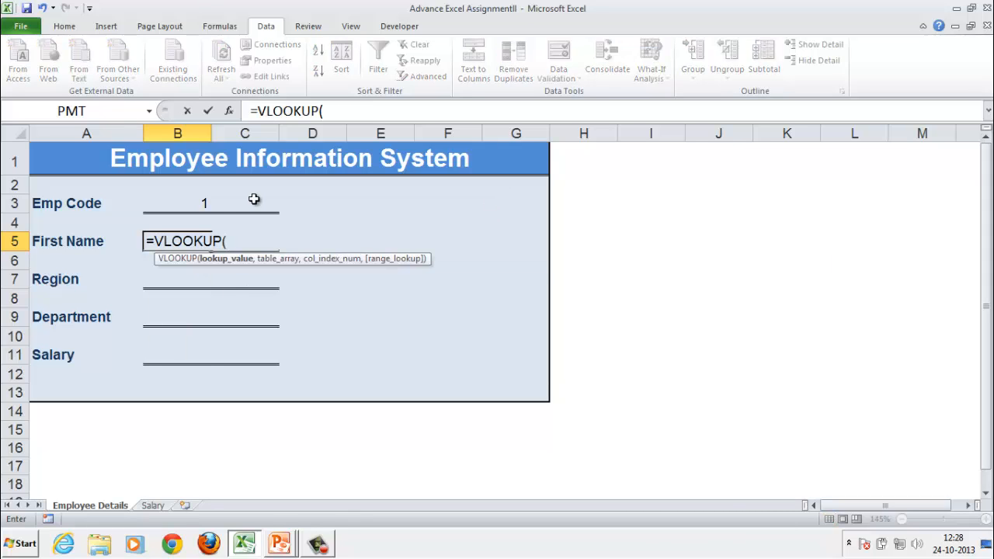
{"action": "left_click", "coordinate": [200, 205]}
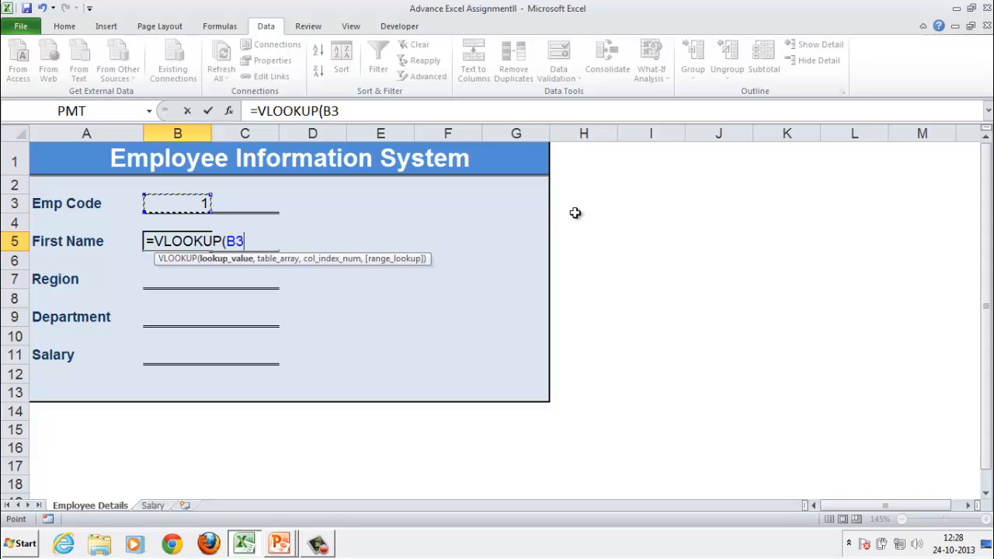
{"action": "key", "text": "F4"}
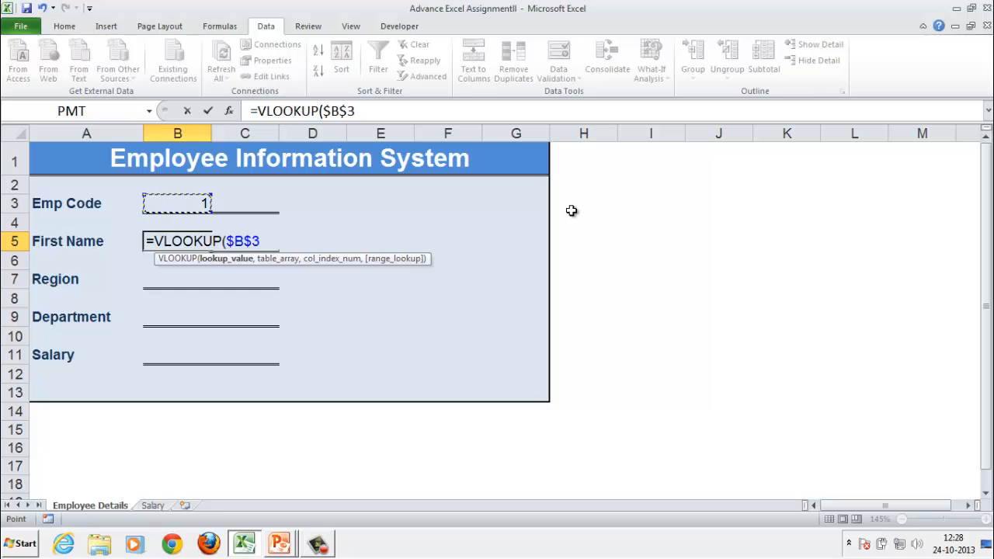
{"action": "type", "text": ","}
{"action": "left_click", "coordinate": [153, 505]}
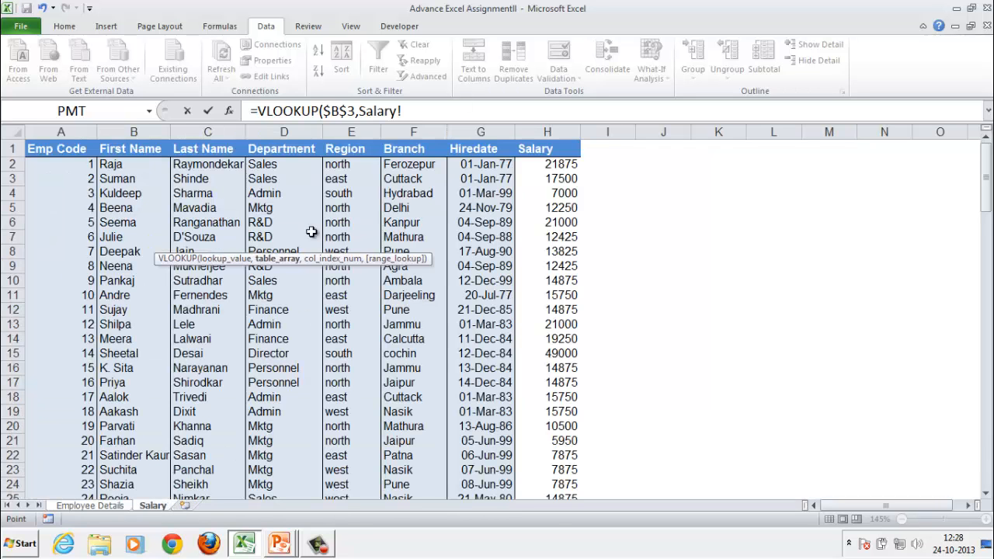
{"action": "left_click", "coordinate": [64, 150]}
{"action": "key", "text": "ctrl+shift+End"}
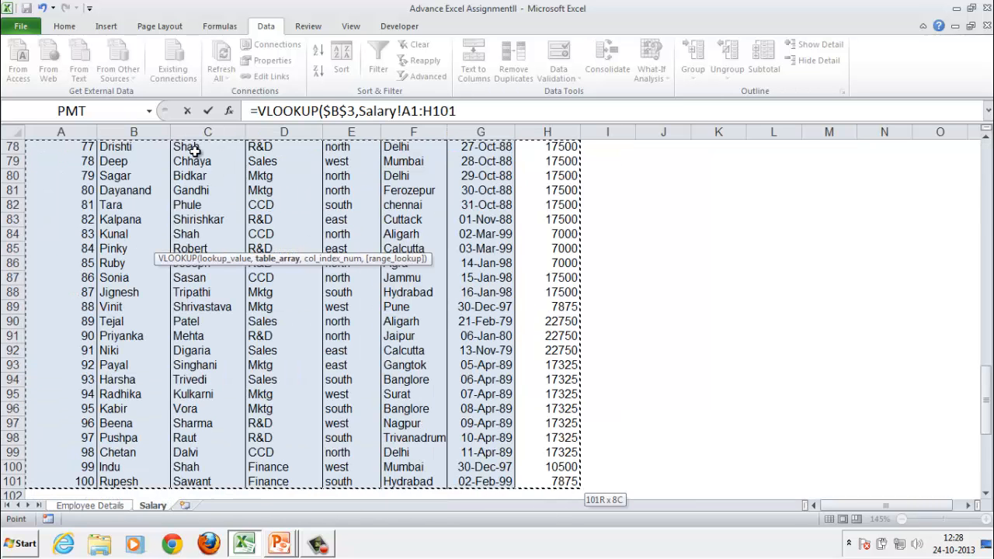
{"action": "key", "text": "F4"}
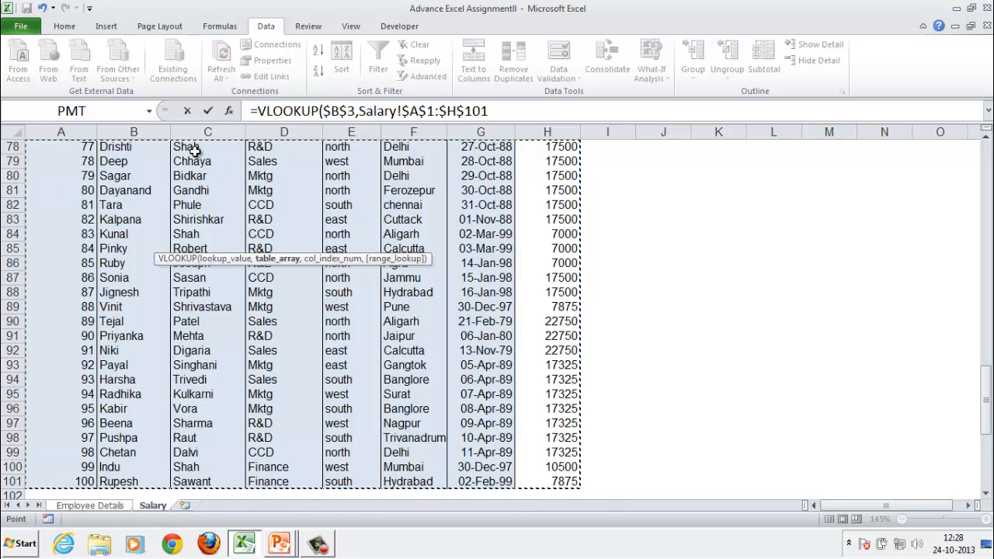
Complete the B5 VLOOKUP with column index 2 and range lookup 0.
{"action": "type", "text": ","}
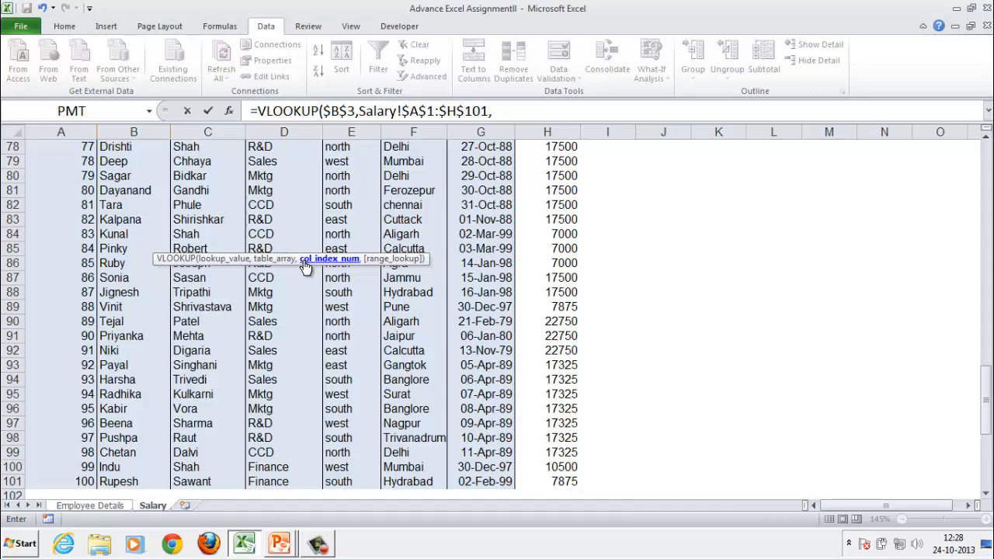
{"action": "left_click_drag", "start_coordinate": [985, 396], "coordinate": [984, 165]}
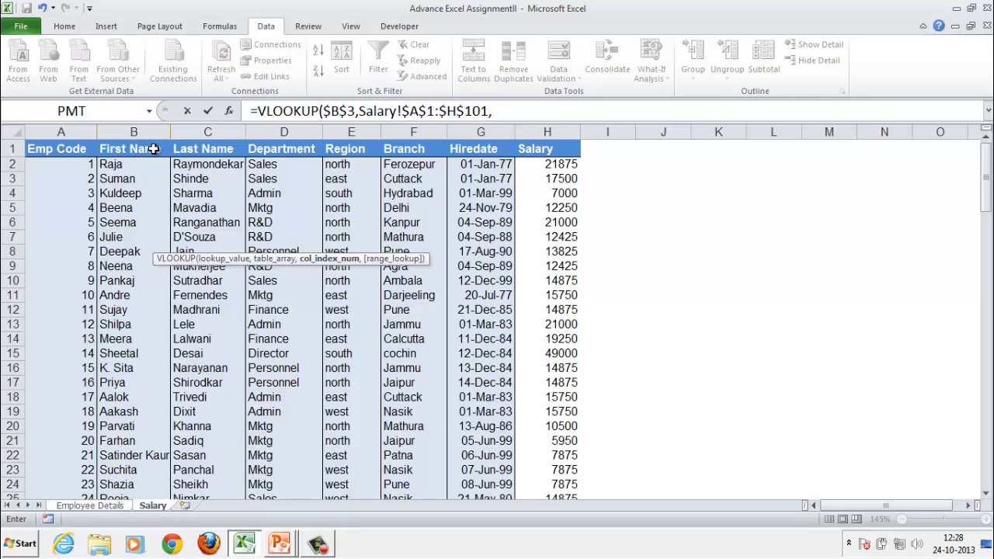
{"action": "type", "text": "2,0"}
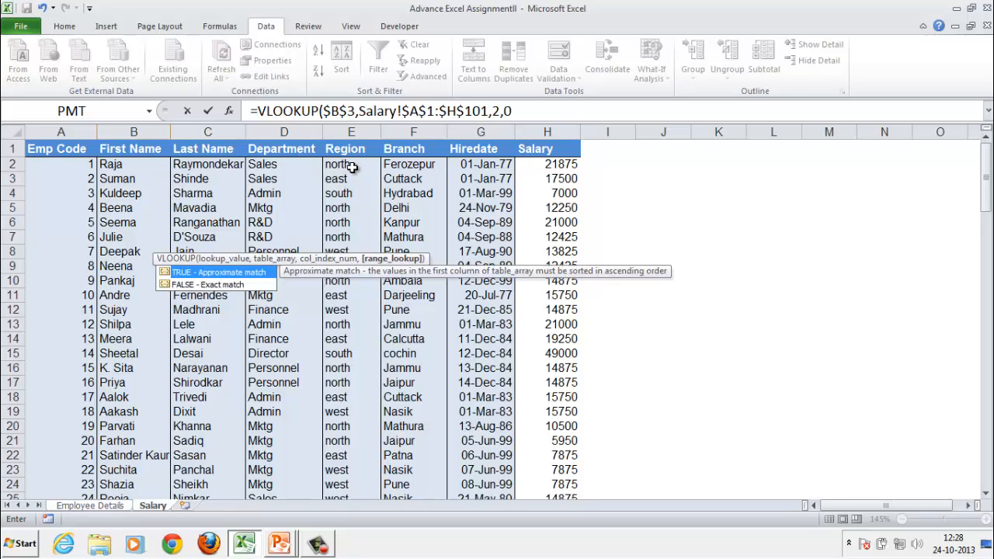
{"action": "type", "text": ")"}
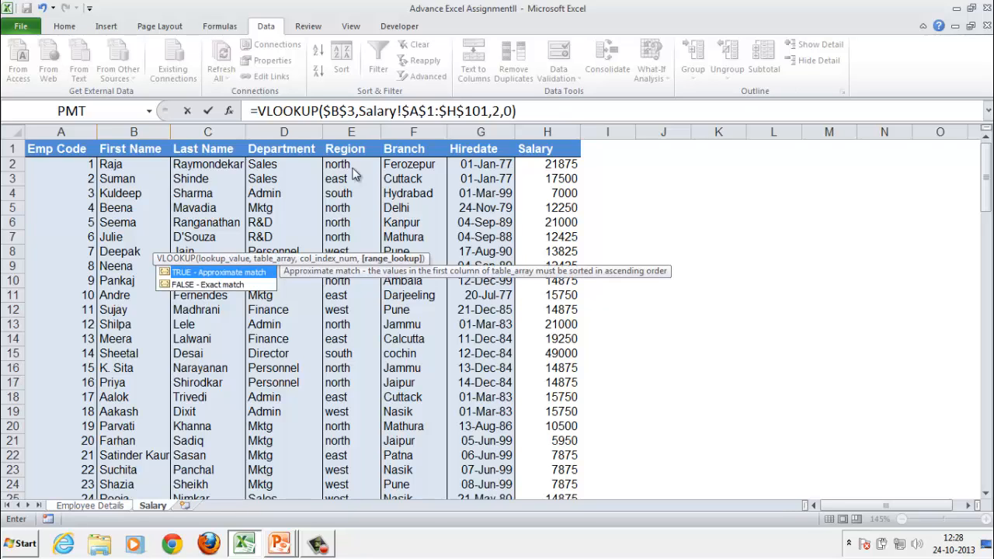
{"action": "key", "text": "Return"}
Copy the First Name formula from B5 into the Region, Department and Salary cells B7, B9 and B11.
{"action": "key", "text": "Up"}
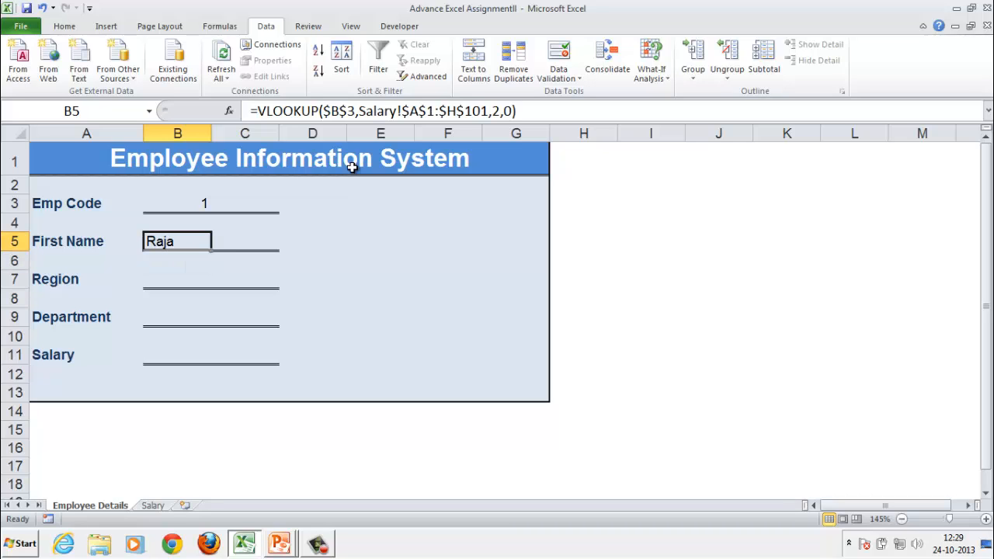
{"action": "key", "text": "ctrl+c"}
{"action": "key", "text": "Down"}
{"action": "key", "text": "Down"}
{"action": "key", "text": "ctrl+v"}
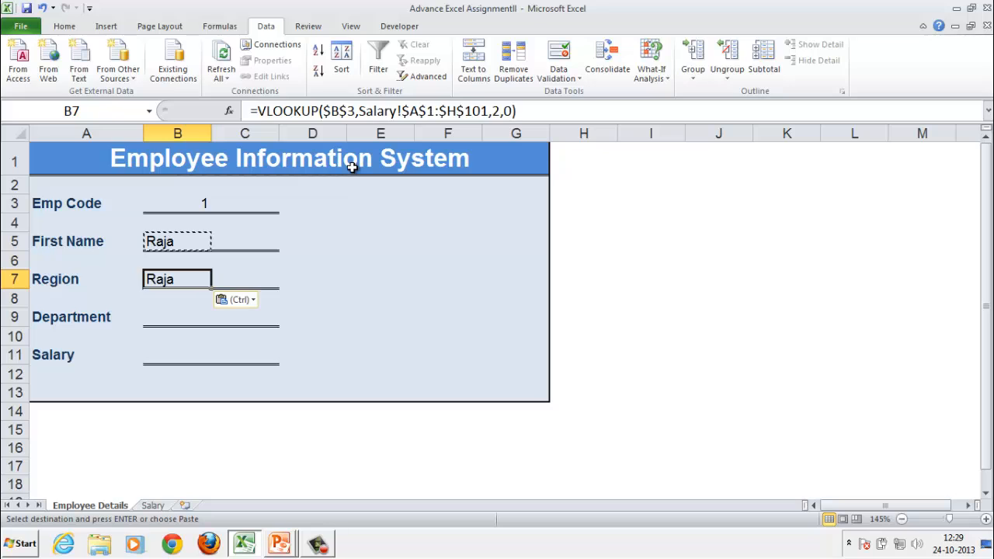
{"action": "key", "text": "Down"}
{"action": "key", "text": "Down"}
{"action": "key", "text": "ctrl+v"}
{"action": "key", "text": "Down"}
{"action": "key", "text": "Down"}
{"action": "key", "text": "ctrl+v"}
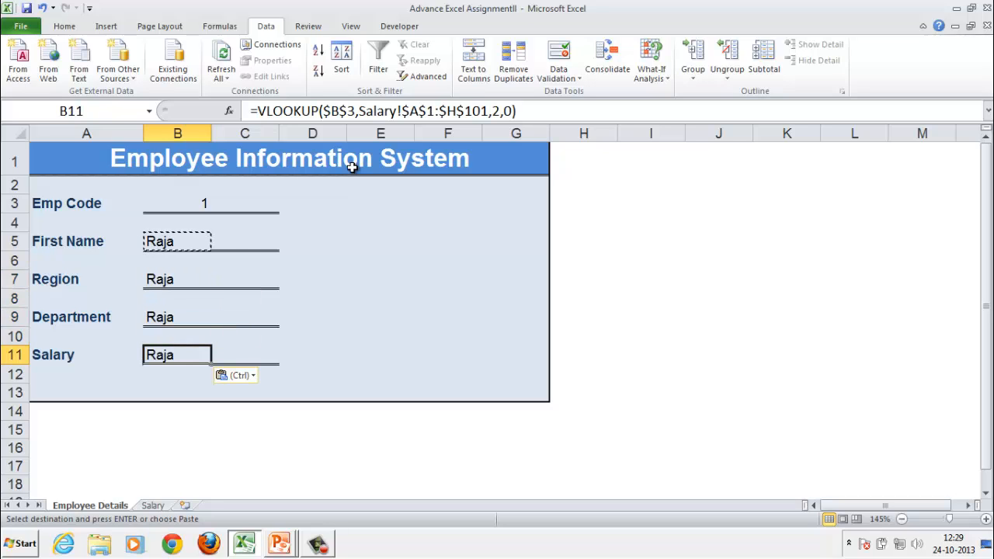
{"action": "key", "text": "Escape"}
Set the column index in the Region VLOOKUP in B7 to 4.
{"action": "left_click", "coordinate": [167, 237]}
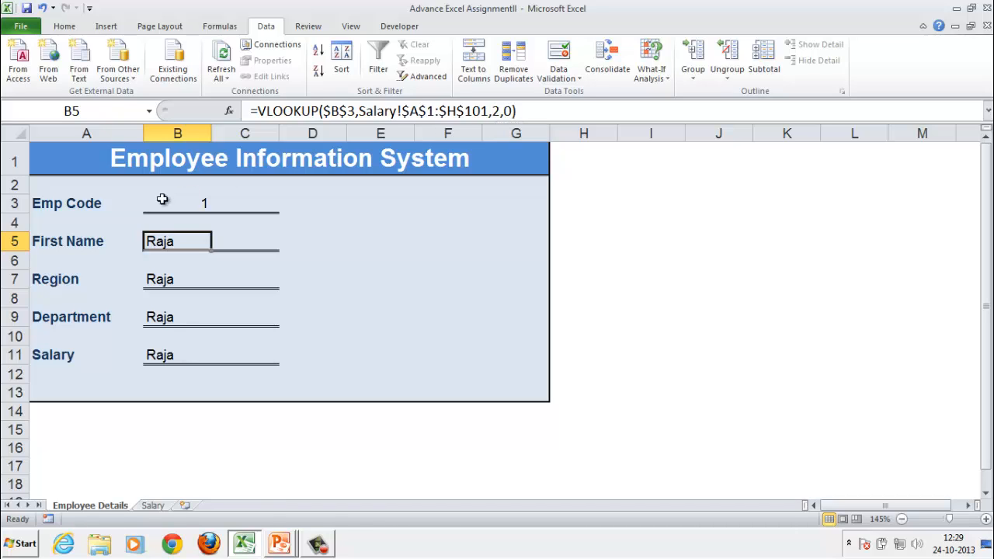
{"action": "left_click", "coordinate": [168, 279]}
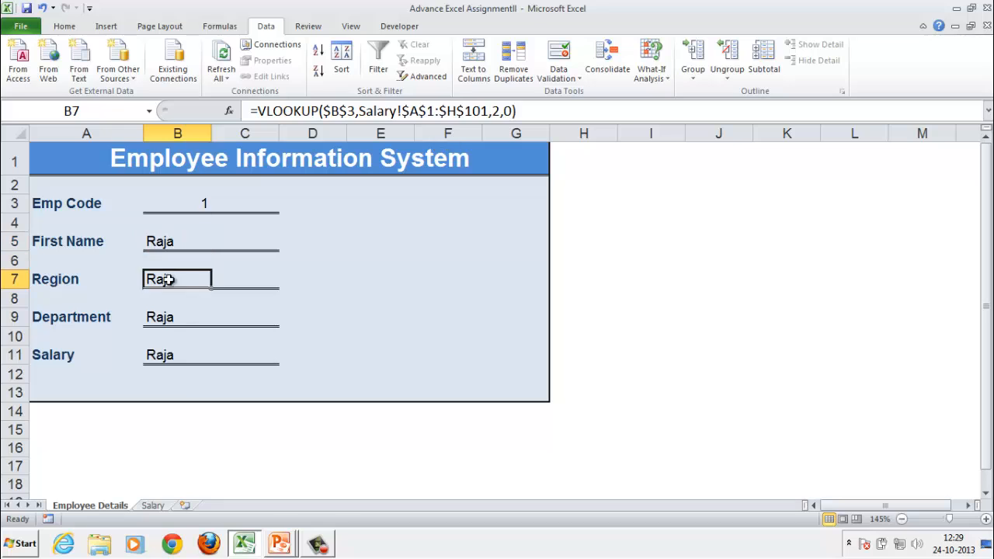
{"action": "left_click", "coordinate": [497, 112]}
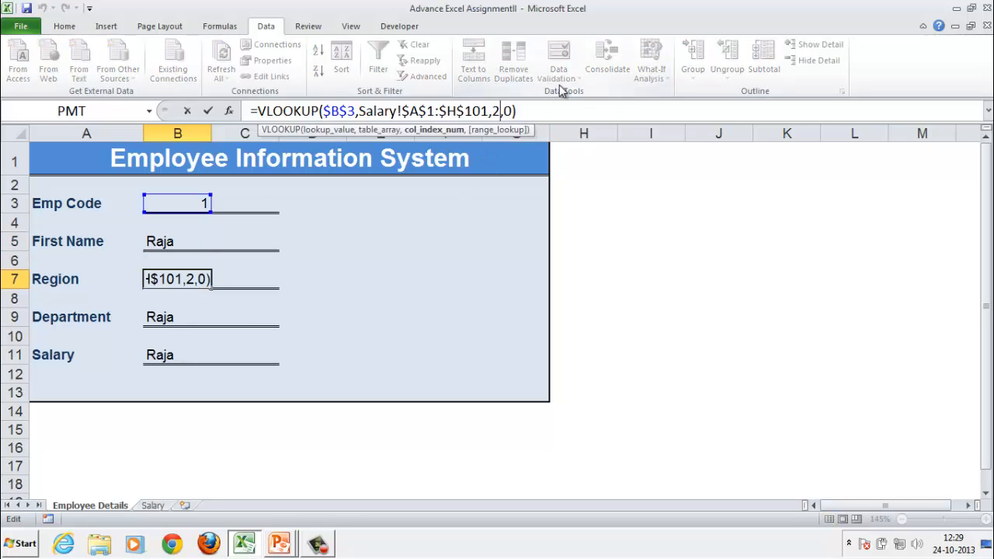
{"action": "key", "text": "shift+Left"}
{"action": "type", "text": "4"}
{"action": "key", "text": "Return"}
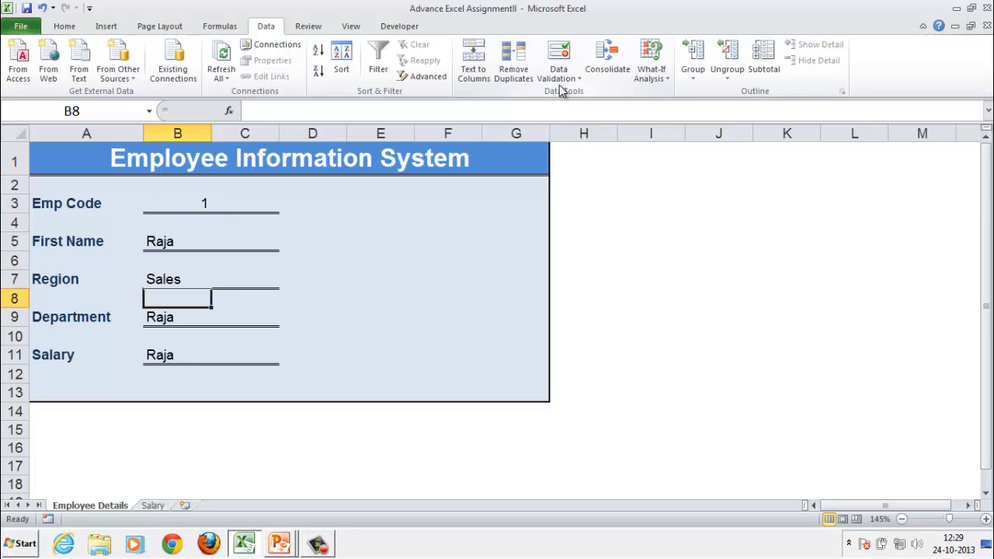
Change the column index in the B7 formula to 5 so it looks up the Region column.
{"action": "key", "text": "Up"}
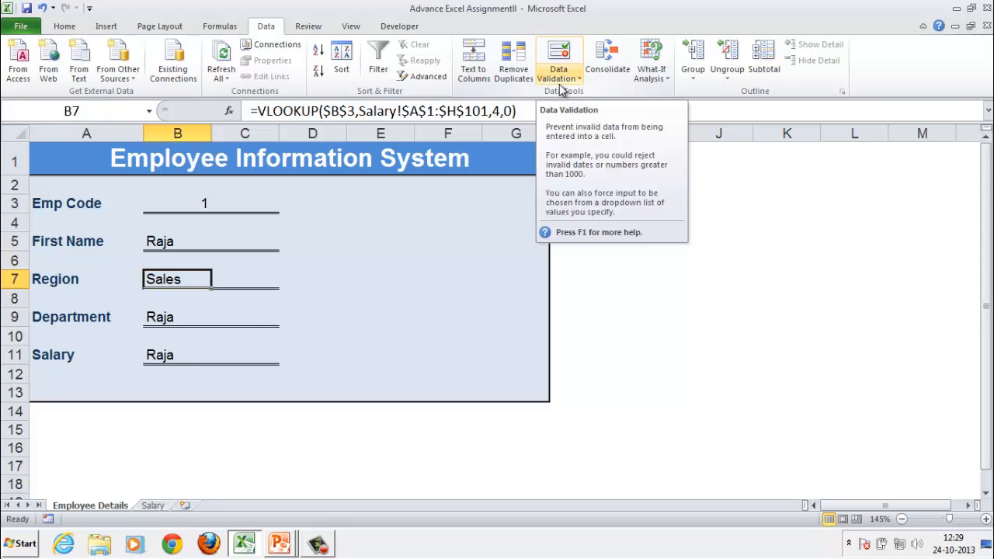
{"action": "key", "text": "F2"}
{"action": "key", "text": "Left"}
{"action": "key", "text": "Left"}
{"action": "key", "text": "Left"}
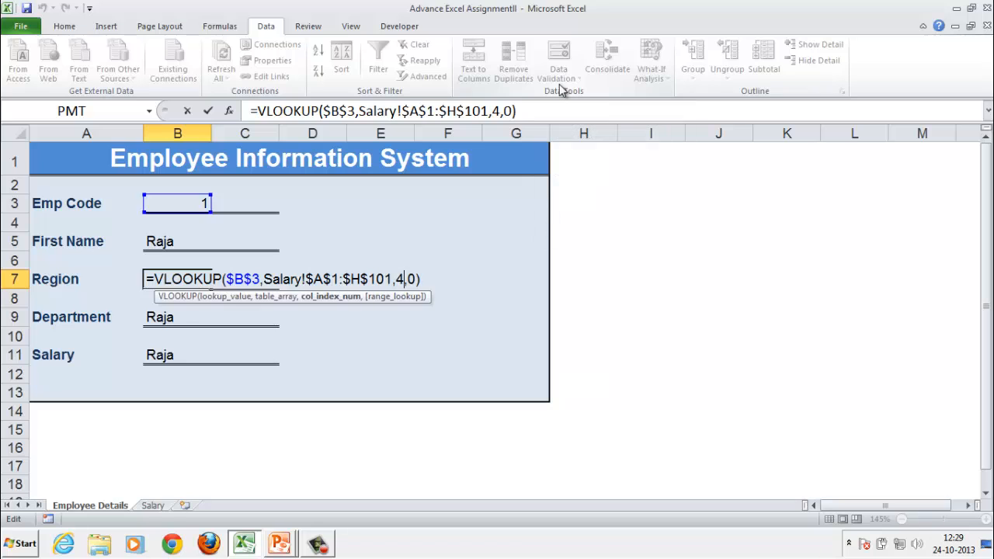
{"action": "key", "text": "BackSpace"}
{"action": "type", "text": "3"}
{"action": "key", "text": "Return"}
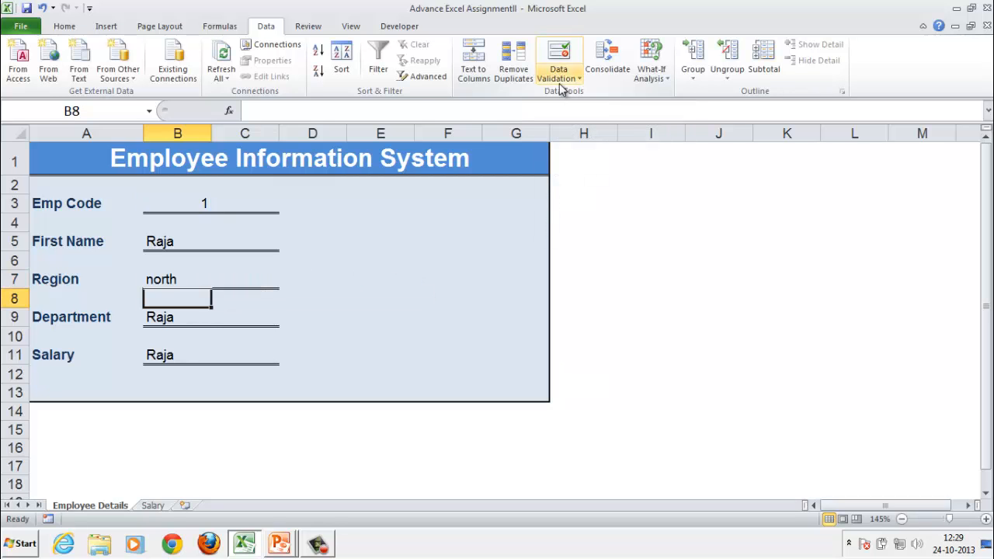
Set the column index in the Department VLOOKUP in B9 to 4.
{"action": "key", "text": "Down"}
{"action": "key", "text": "F2"}
{"action": "key", "text": "Left"}
{"action": "key", "text": "Left"}
{"action": "key", "text": "Left"}
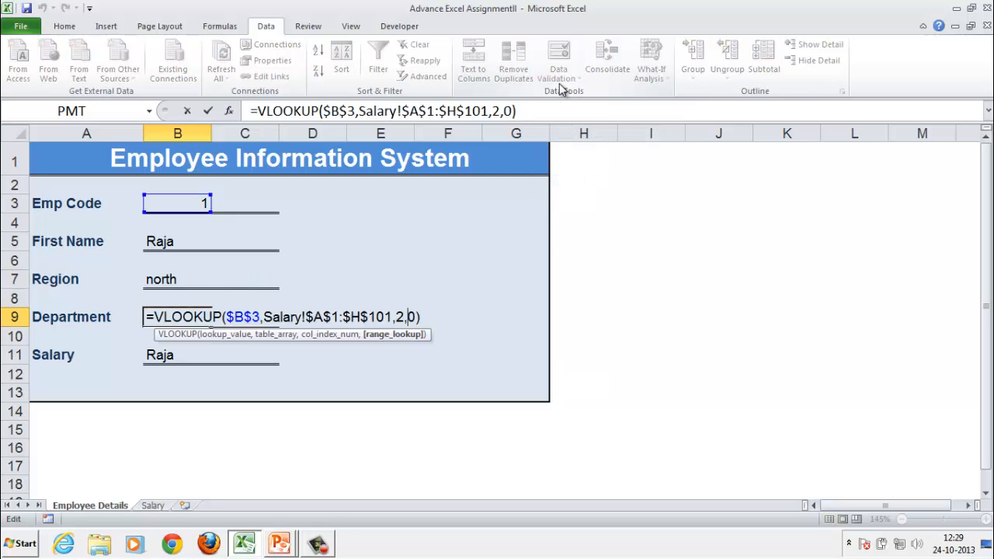
{"action": "key", "text": "shift+Left"}
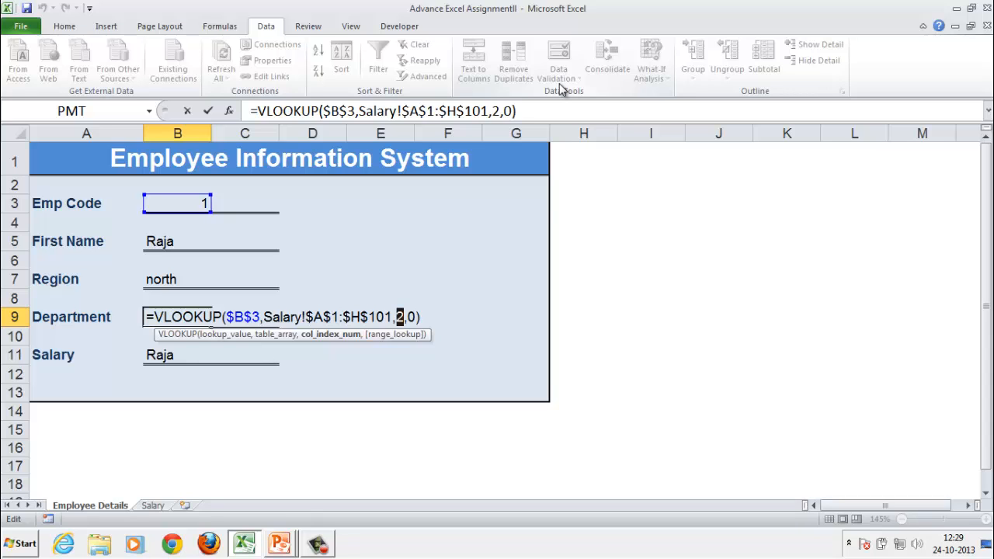
{"action": "type", "text": "4"}
{"action": "key", "text": "Return"}
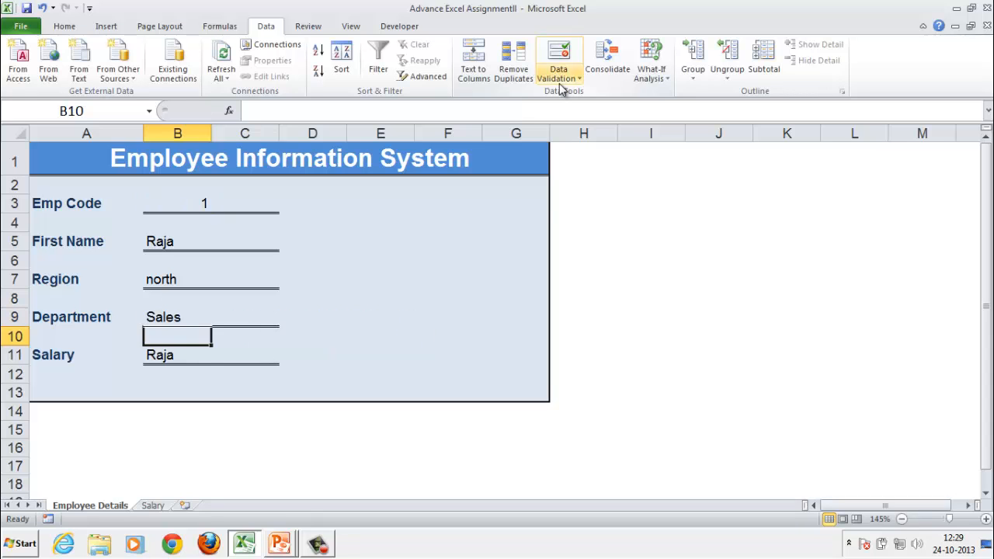
Set the column index in the Salary VLOOKUP in B11 to 8.
{"action": "key", "text": "Down"}
{"action": "key", "text": "F2"}
{"action": "key", "text": "Left"}
{"action": "key", "text": "Left"}
{"action": "key", "text": "Left"}
{"action": "key", "text": "Left"}
{"action": "key", "text": "shift+Right"}
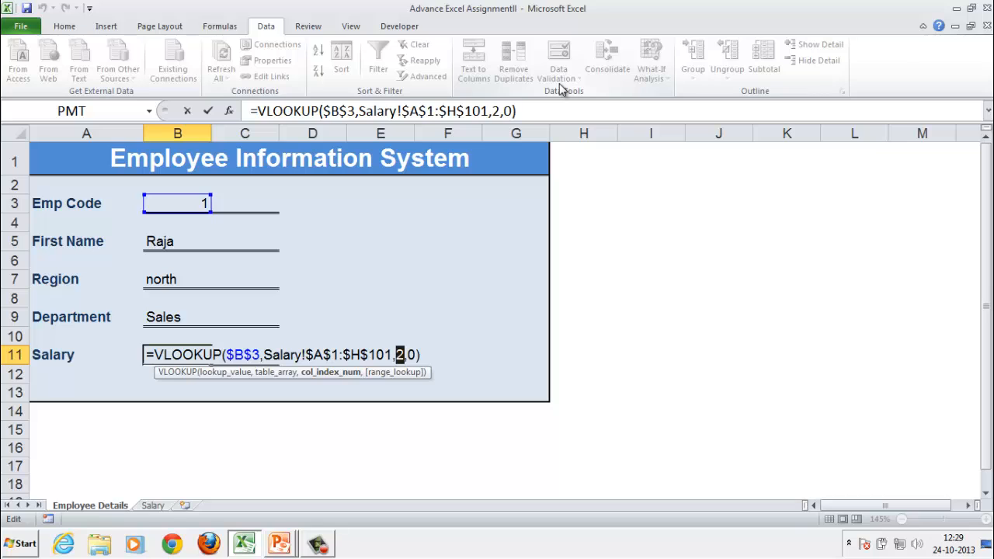
{"action": "type", "text": "8"}
{"action": "key", "text": "Return"}
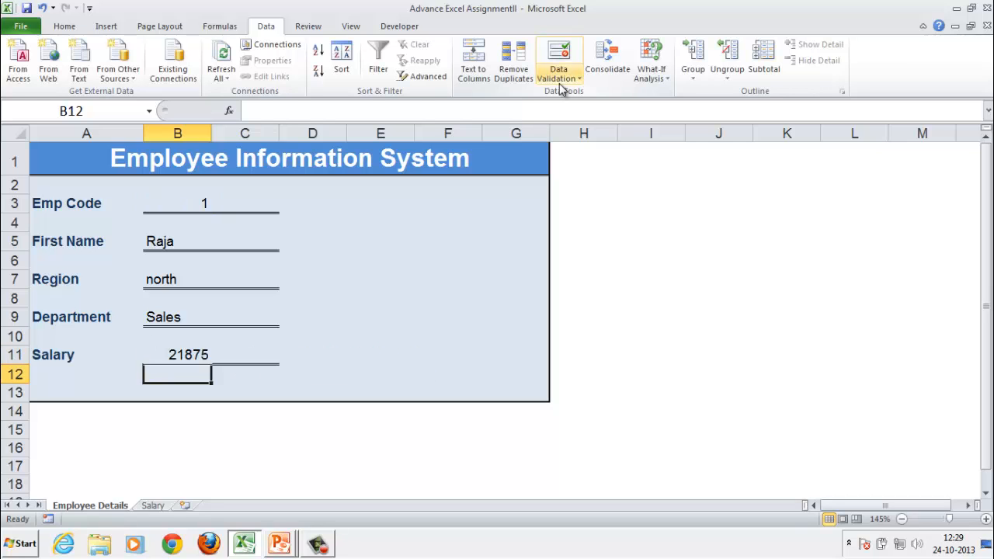
Examine the column index argument of the First Name VLOOKUP in B5 without changing the formula.
{"action": "key", "text": "Up"}
{"action": "key", "text": "Up"}
{"action": "key", "text": "Up"}
{"action": "key", "text": "Up"}
{"action": "key", "text": "Up"}
{"action": "key", "text": "Up"}
{"action": "key", "text": "Up"}
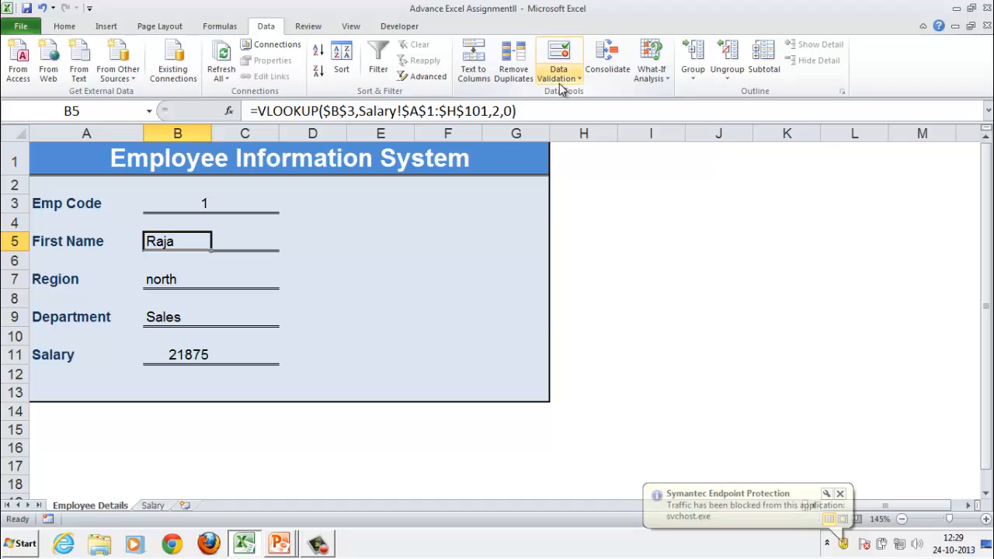
{"action": "key", "text": "Right"}
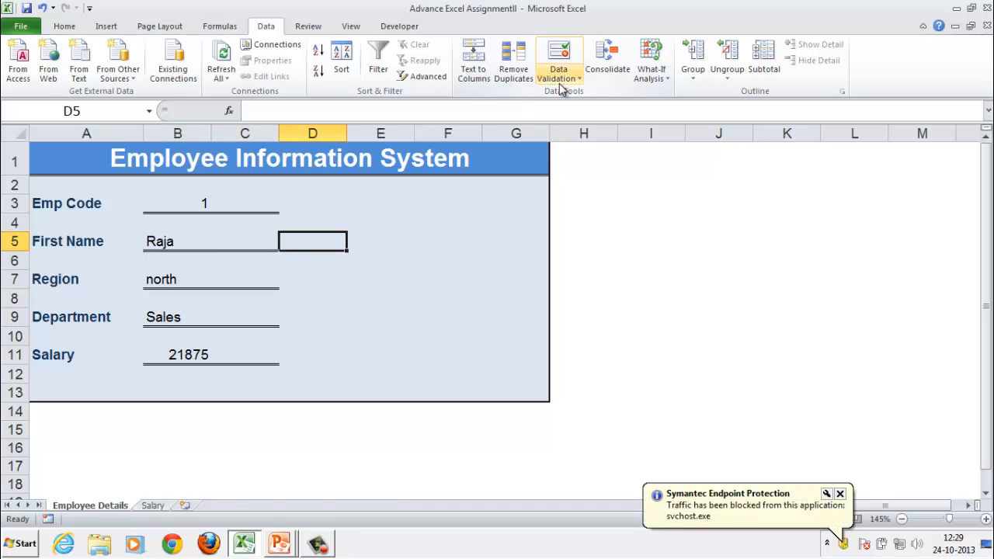
{"action": "key", "text": "Left"}
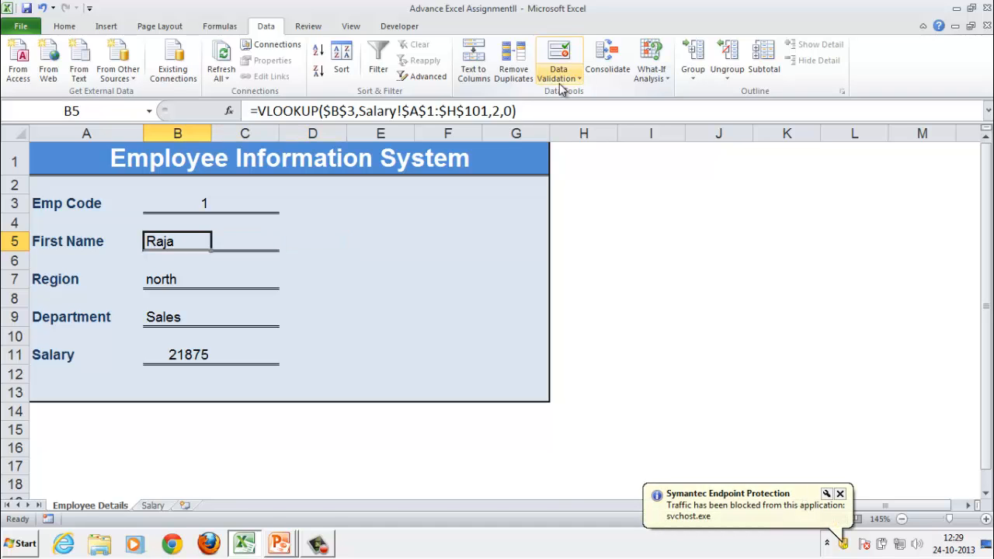
{"action": "key", "text": "F2"}
{"action": "key", "text": "Left"}
{"action": "key", "text": "Left"}
{"action": "key", "text": "Left"}
{"action": "key", "text": "Left"}
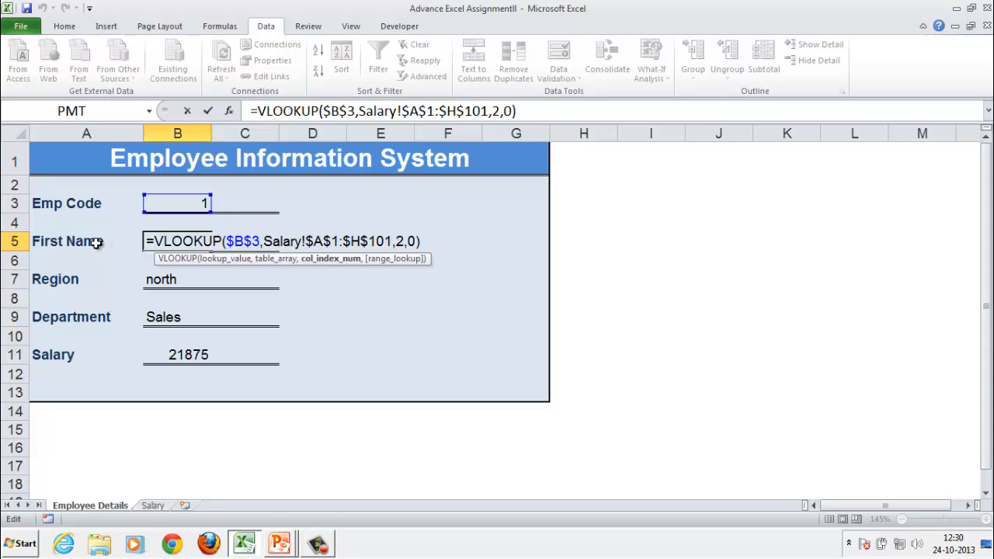
{"action": "double_click", "coordinate": [401, 241]}
{"action": "key", "text": "ctrl+Return"}
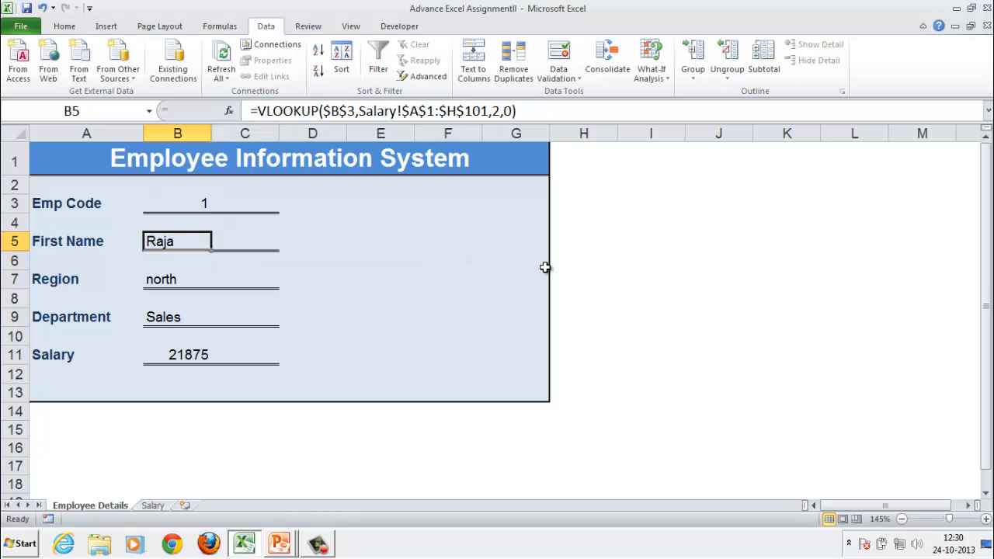
Begin a MATCH formula in D5 with the First Name label in A5 as the lookup value.
{"action": "key", "text": "Right"}
{"action": "key", "text": "Right"}
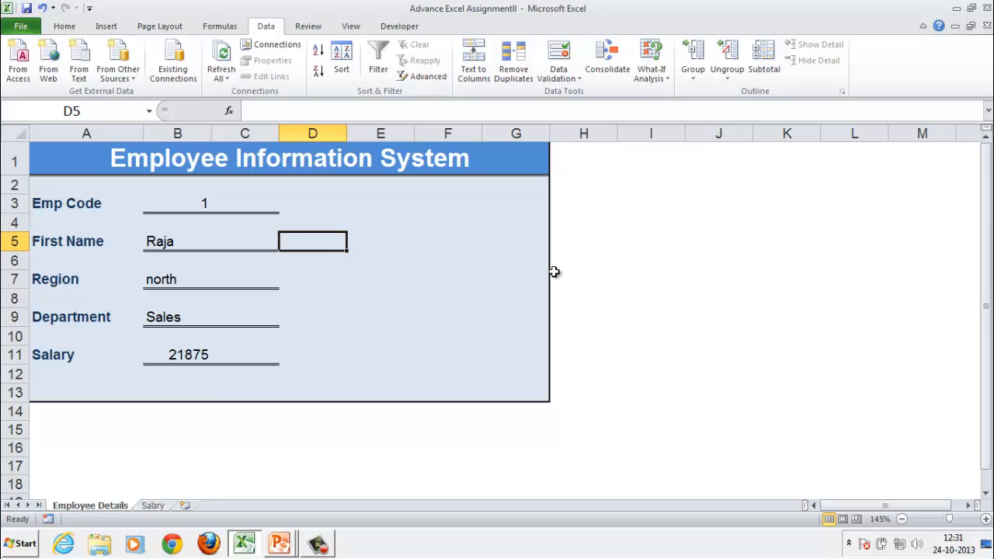
{"action": "type", "text": "=mat"}
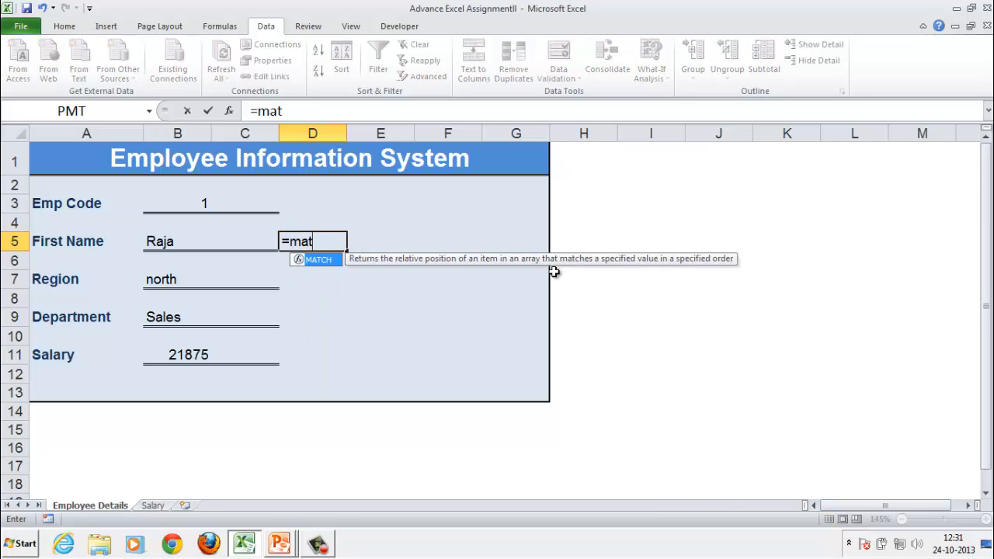
{"action": "key", "text": "Tab"}
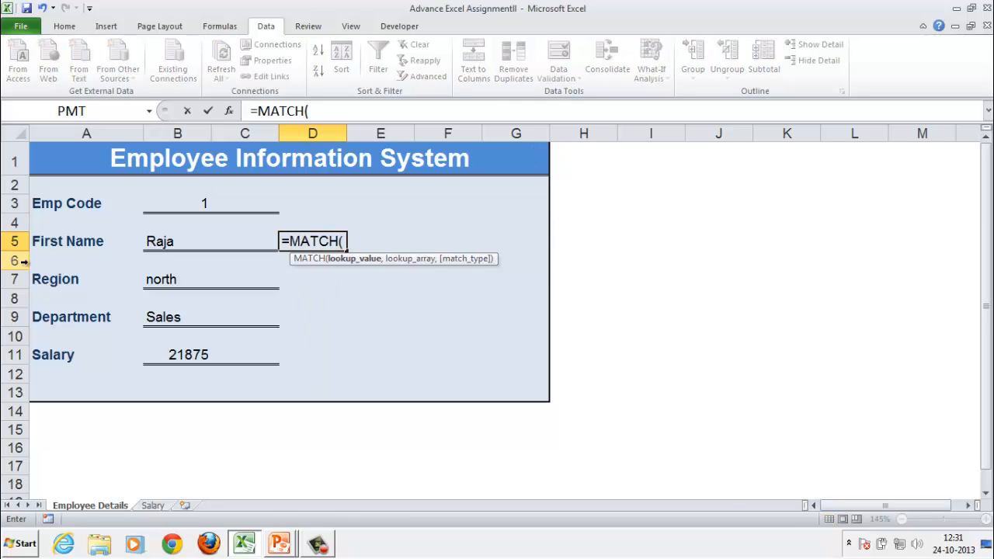
{"action": "left_click", "coordinate": [73, 251]}
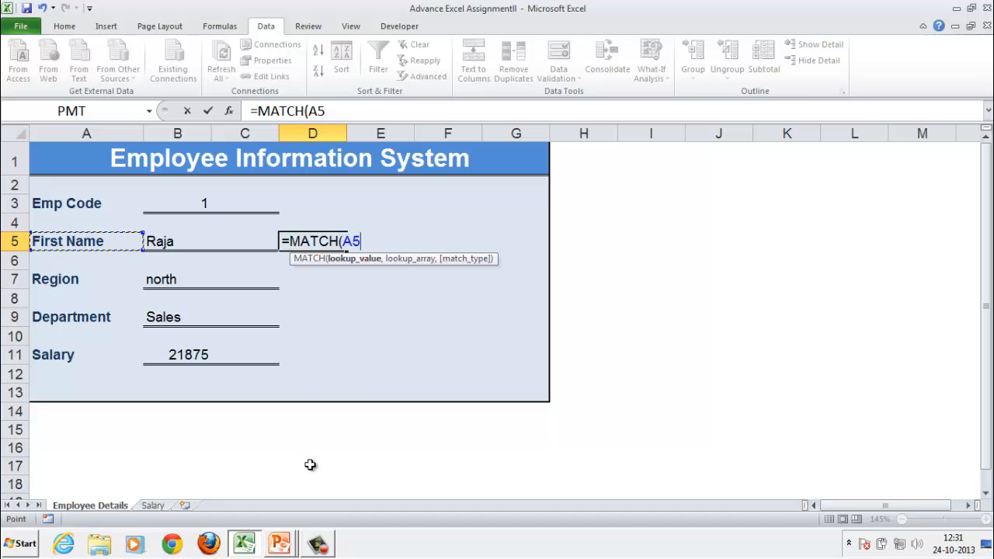
{"action": "type", "text": ","}
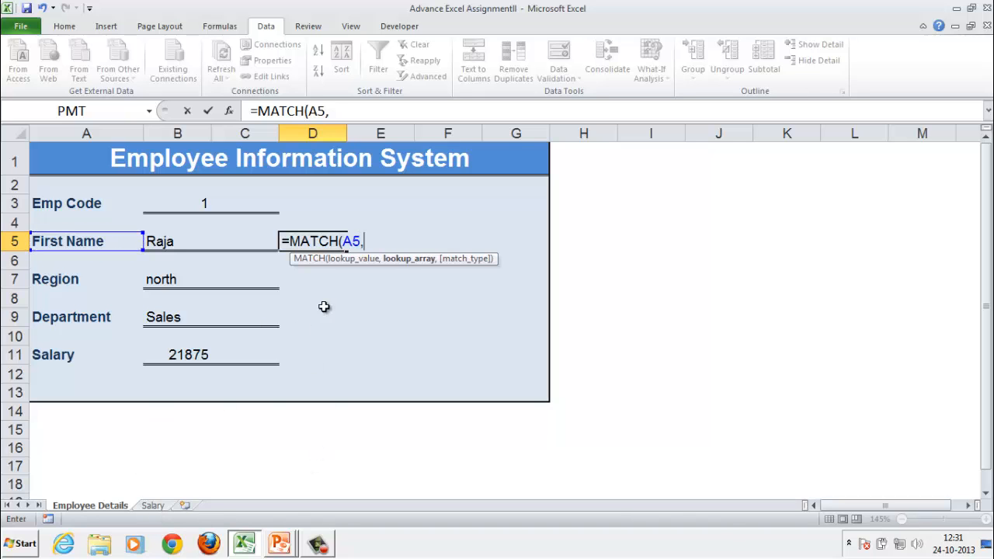
Set the MATCH lookup array to the Salary sheet's header row as the absolute range $A$1:$H$1.
{"action": "left_click", "coordinate": [153, 506]}
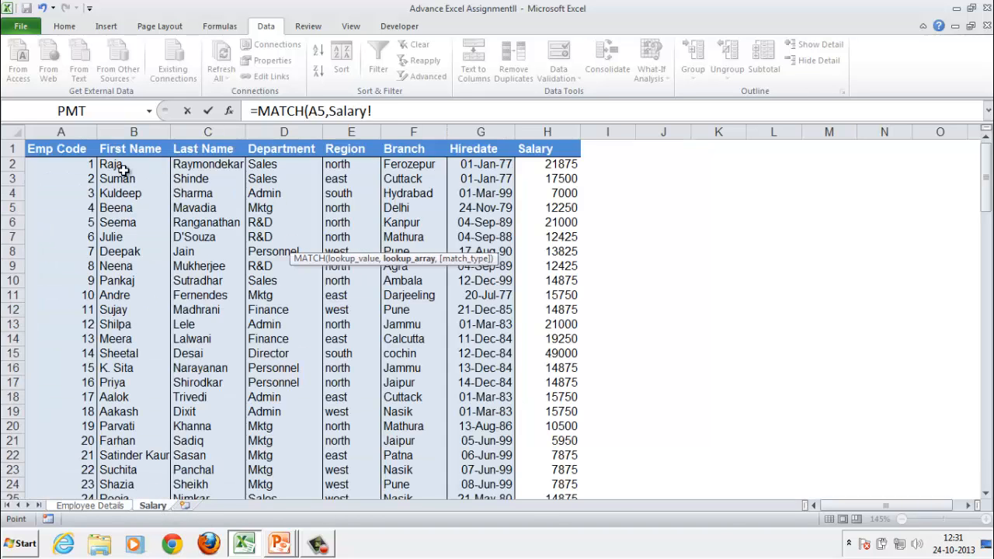
{"action": "left_click_drag", "start_coordinate": [63, 152], "coordinate": [551, 143]}
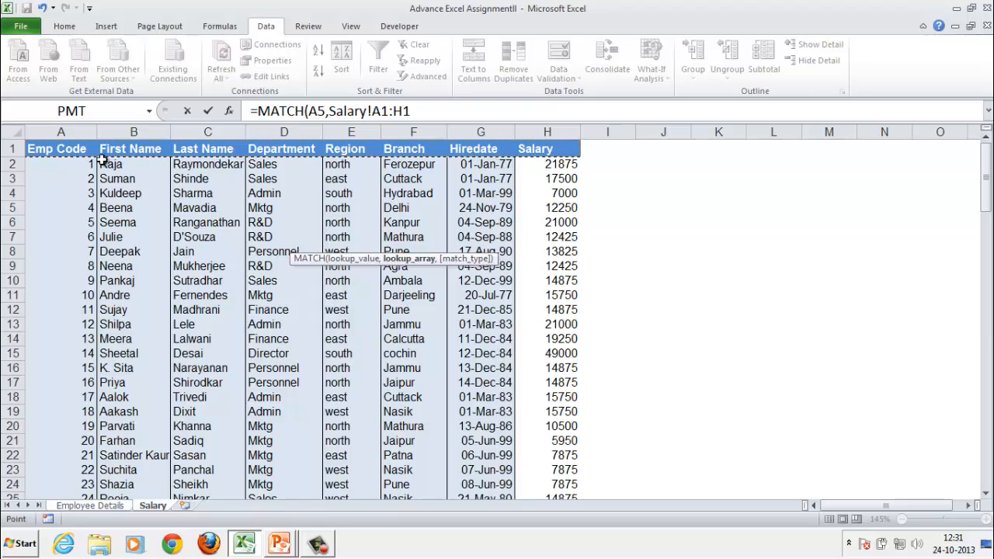
{"action": "left_click_drag", "start_coordinate": [83, 149], "coordinate": [84, 340]}
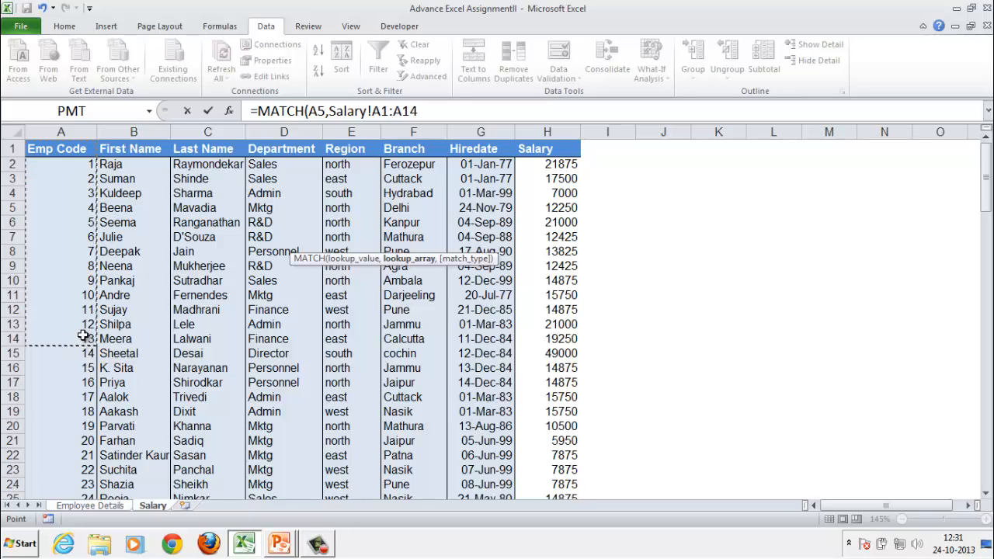
{"action": "left_click", "coordinate": [52, 149]}
{"action": "left_click_drag", "start_coordinate": [51, 149], "coordinate": [549, 146]}
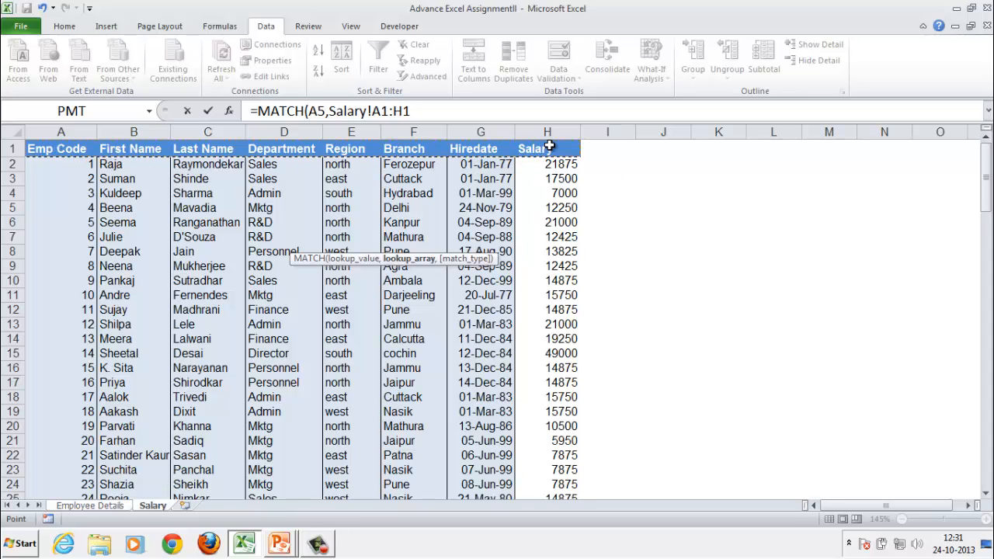
{"action": "key", "text": "F4"}
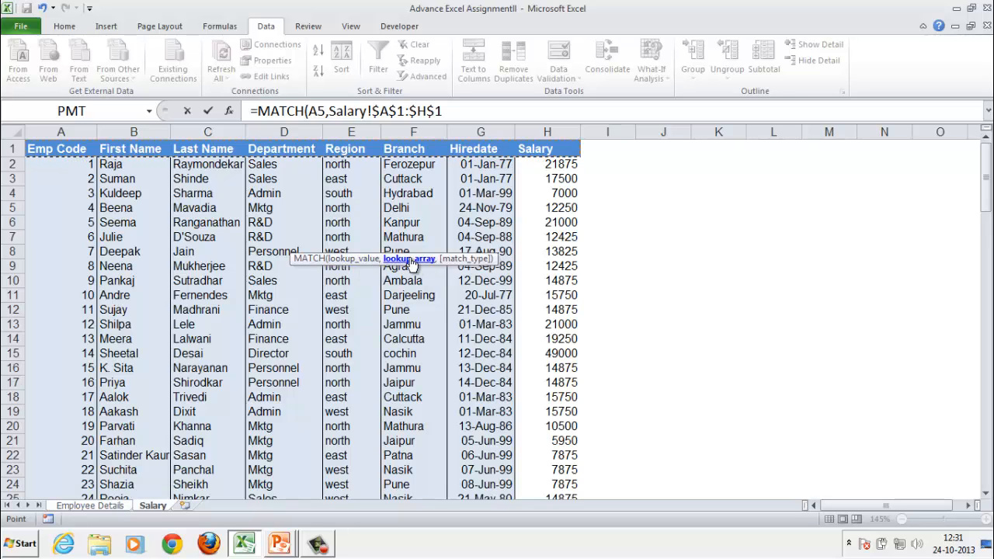
Complete the MATCH formula in D5 with match type 0 for an exact match.
{"action": "type", "text": ","}
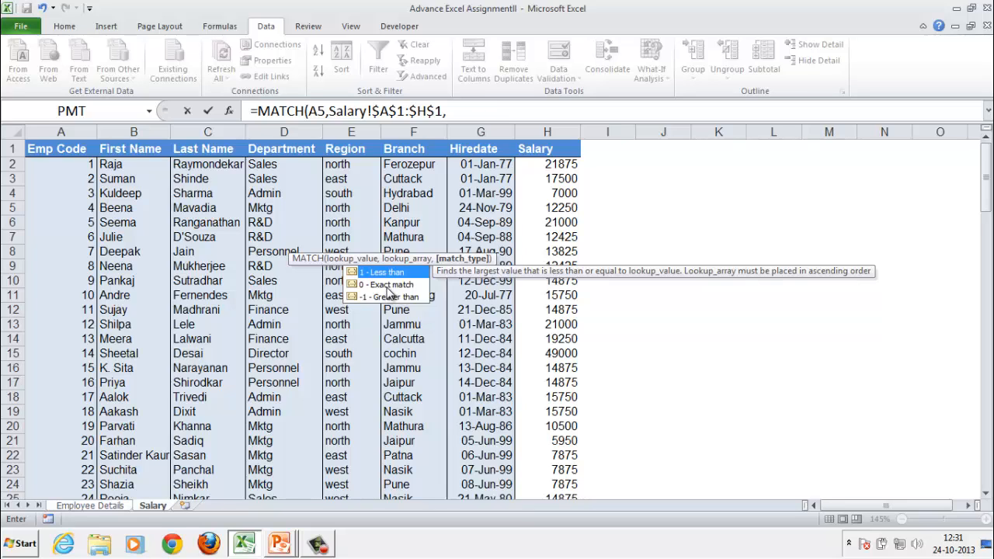
{"action": "type", "text": "0)"}
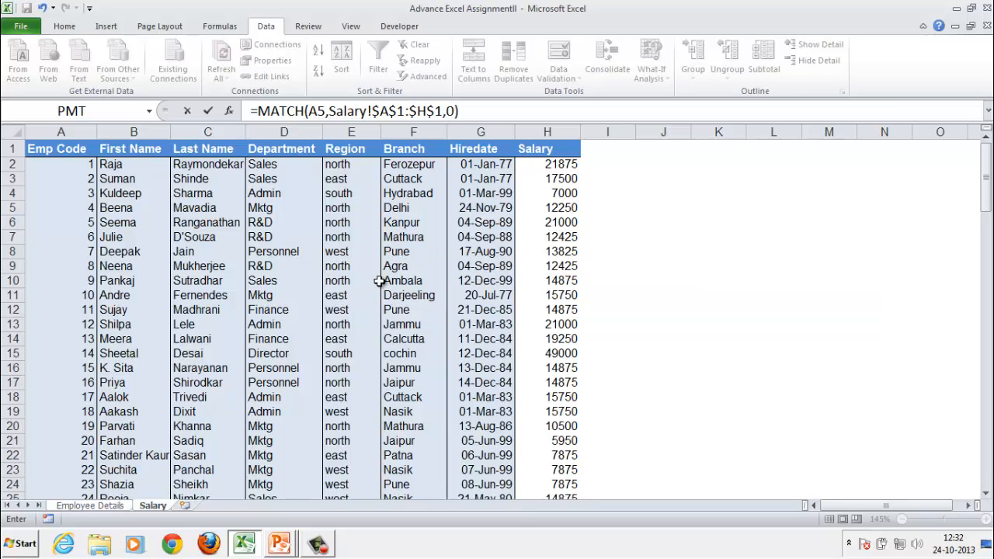
{"action": "key", "text": "Return"}
{"action": "key", "text": "Up"}
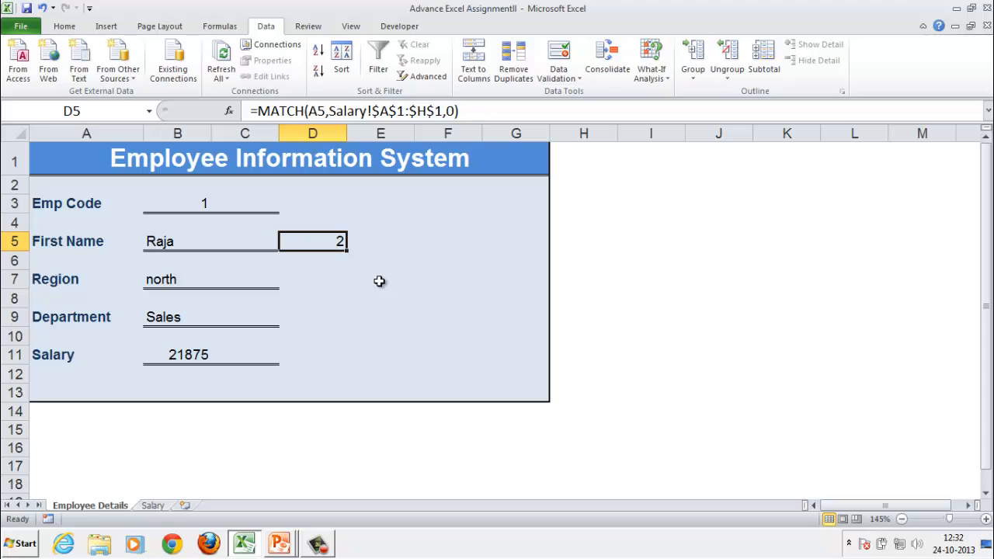
Copy the MATCH formula from D5 into D7 beside the Region field.
{"action": "key", "text": "ctrl+c"}
{"action": "key", "text": "Down"}
{"action": "key", "text": "Down"}
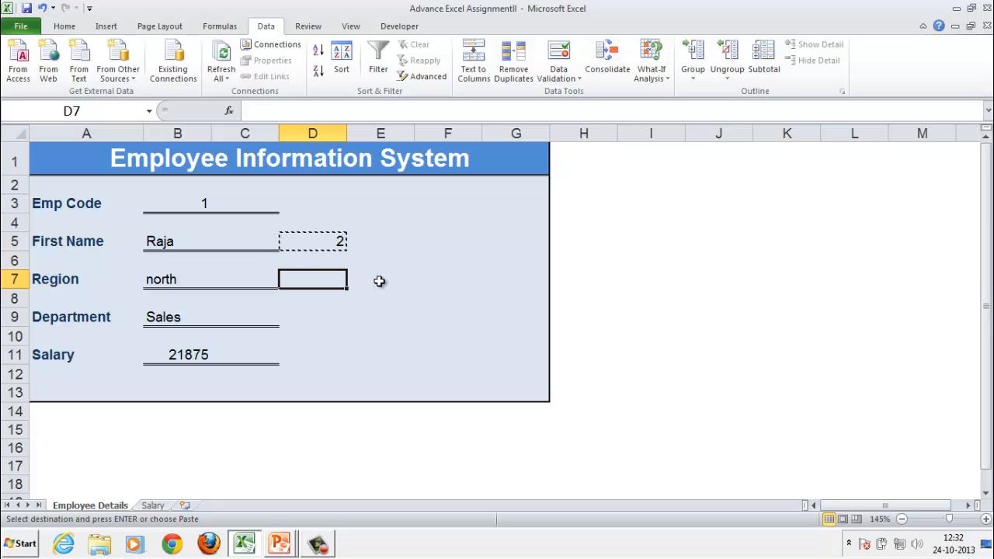
{"action": "key", "text": "ctrl+v"}
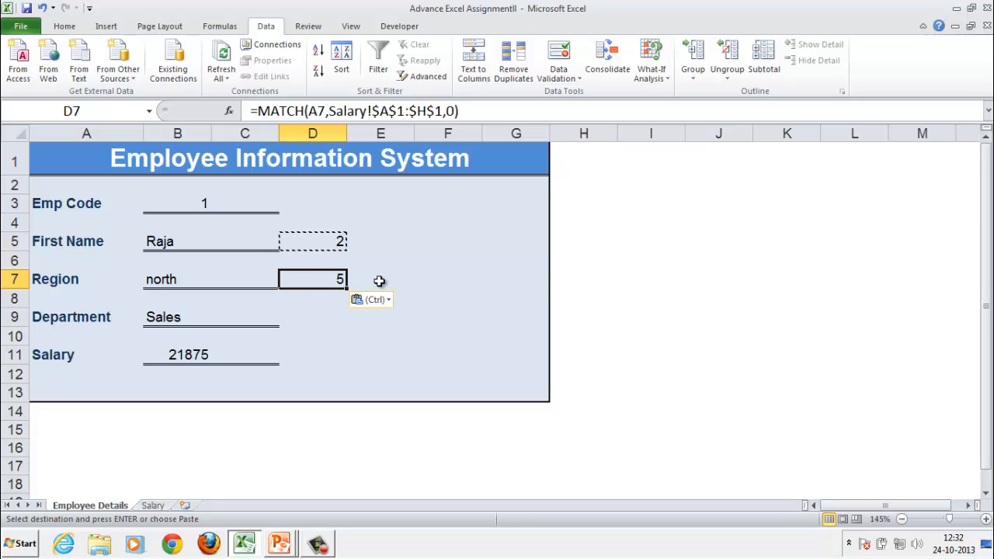
Examine the arguments of the MATCH formula in D7 and the Region row cells it relates to.
{"action": "key", "text": "F2"}
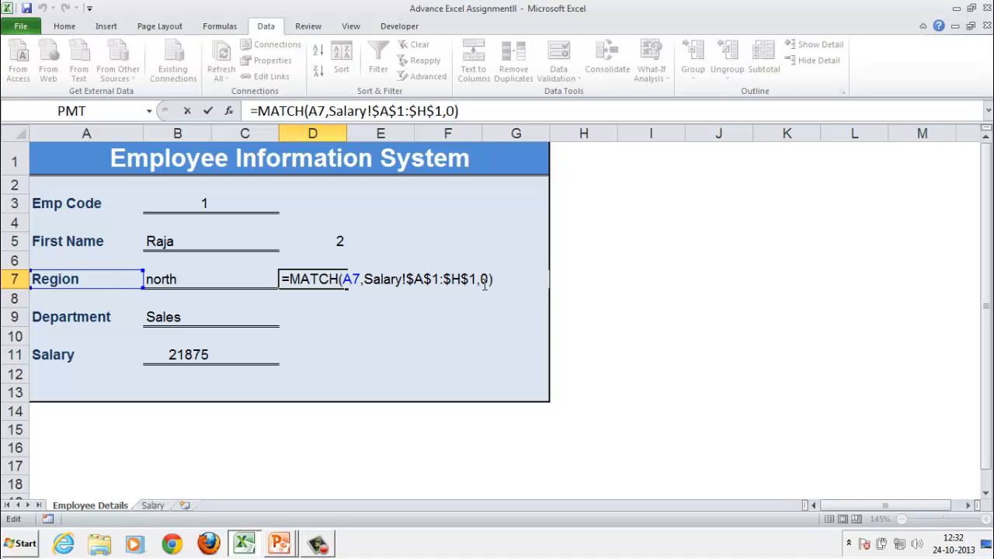
{"action": "key", "text": "Return"}
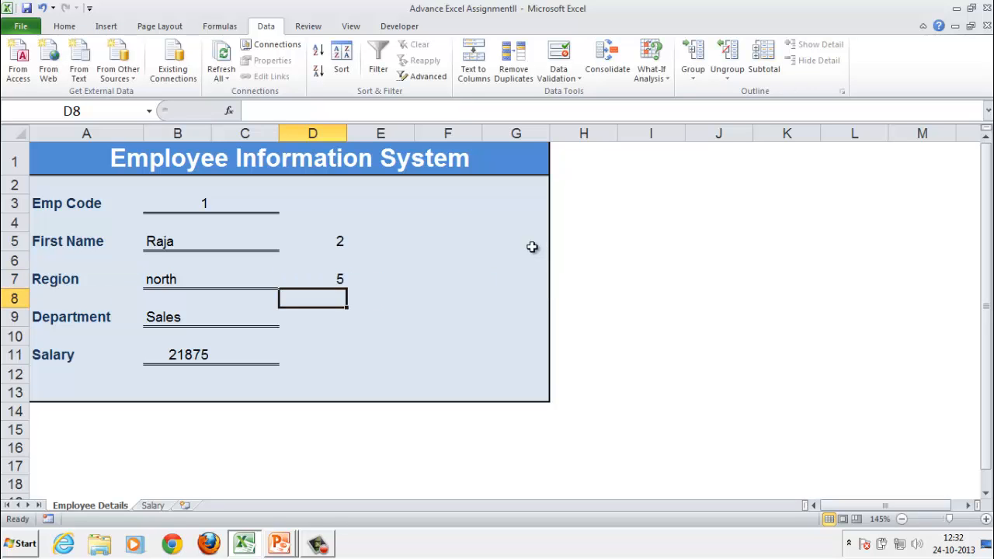
{"action": "key", "text": "Up"}
{"action": "key", "text": "Left"}
{"action": "key", "text": "Left"}
{"action": "key", "text": "Left"}
{"action": "key", "text": "Right"}
{"action": "key", "text": "Right"}
{"action": "key", "text": "Right"}
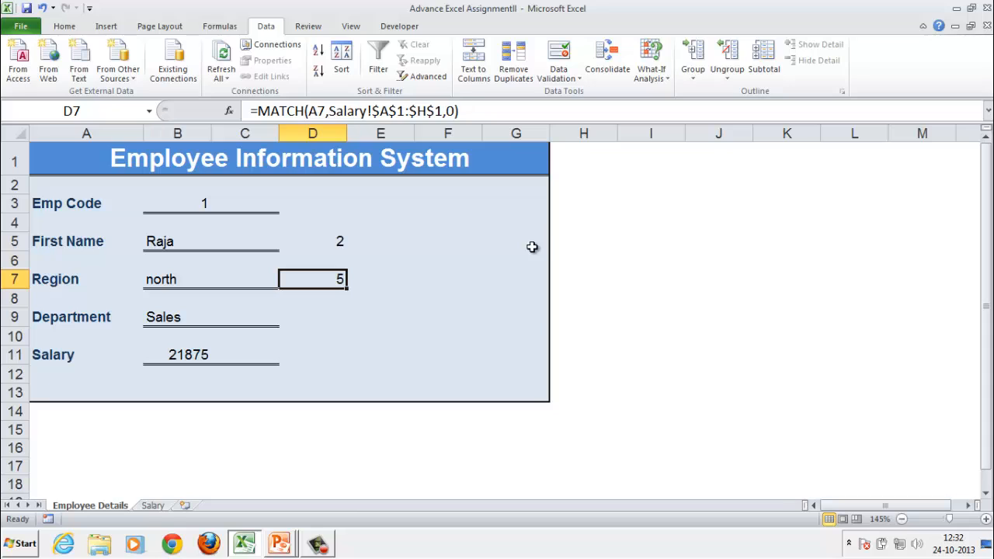
Copy the MATCH formula from D7 into D9 for Department and D11 for Salary.
{"action": "key", "text": "ctrl+c"}
{"action": "key", "text": "Down"}
{"action": "key", "text": "Down"}
{"action": "key", "text": "ctrl+v"}
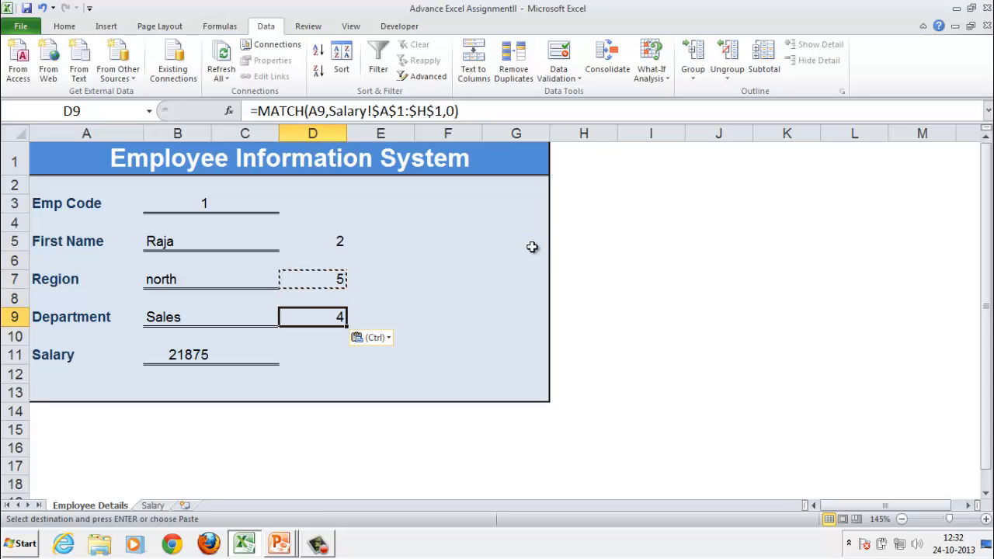
{"action": "key", "text": "Down"}
{"action": "key", "text": "Down"}
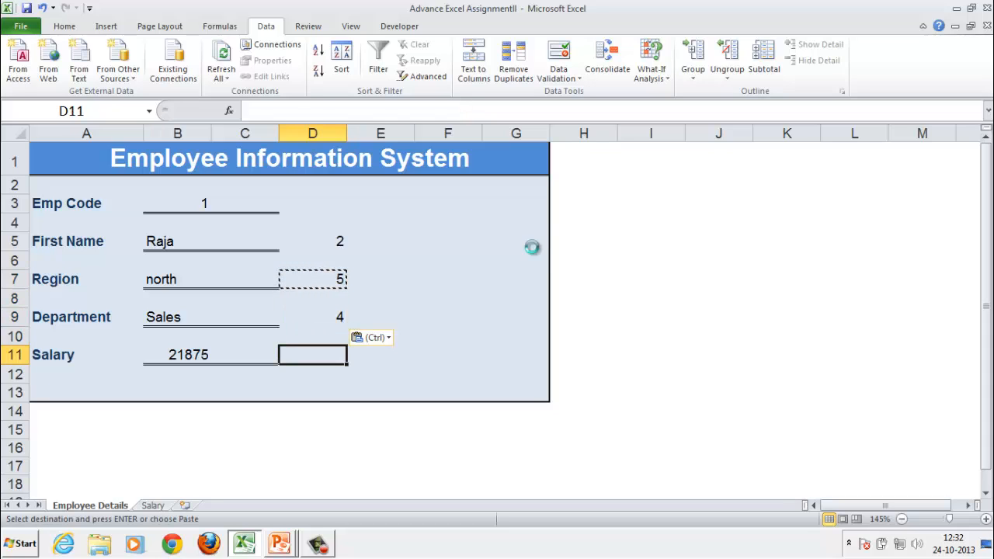
{"action": "key", "text": "ctrl+v"}
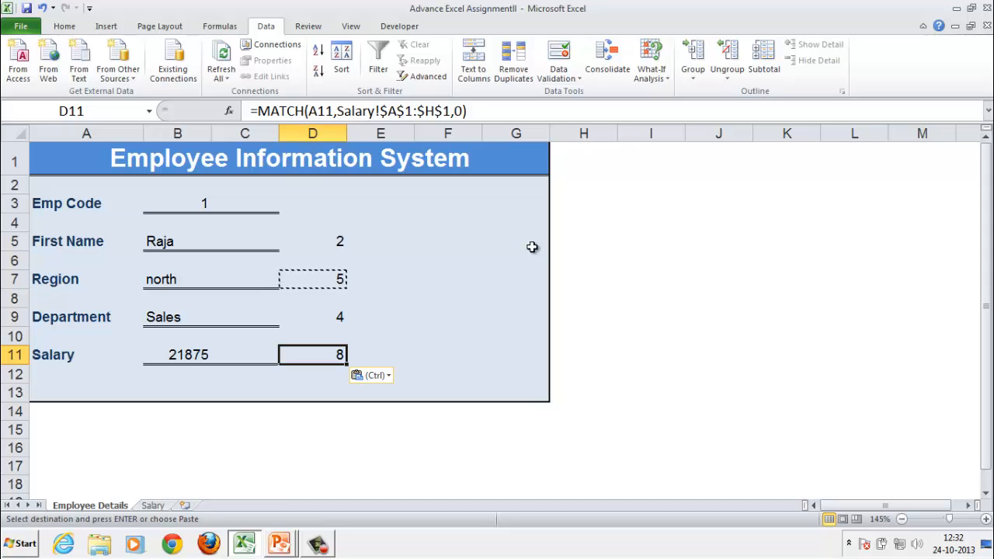
{"action": "key", "text": "Escape"}
Review the MATCH formula in D5 alongside the First Name VLOOKUP formula in B5.
{"action": "key", "text": "Up"}
{"action": "key", "text": "Up"}
{"action": "key", "text": "Up"}
{"action": "key", "text": "Up"}
{"action": "key", "text": "Up"}
{"action": "key", "text": "Up"}
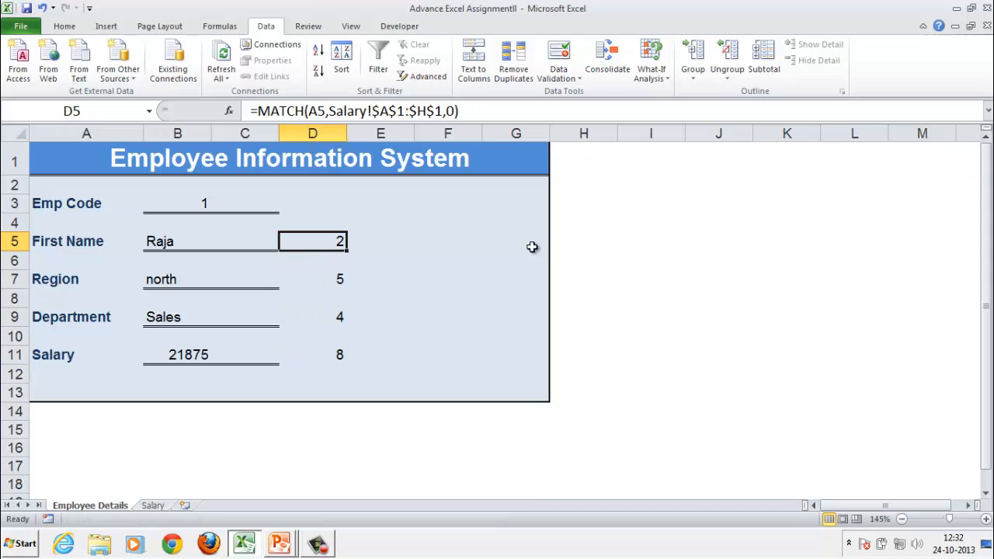
{"action": "key", "text": "Left"}
{"action": "key", "text": "Left"}
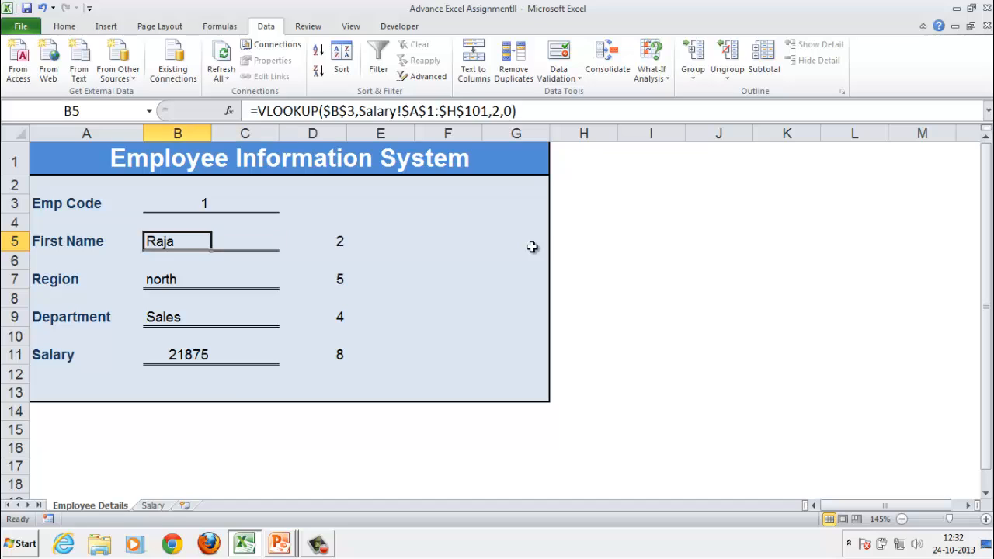
Begin a VLOOKUP formula in F5 with the Emp Code cell as the absolute lookup value $B$3.
{"action": "key", "text": "Right"}
{"action": "key", "text": "Right"}
{"action": "key", "text": "Right"}
{"action": "key", "text": "Right"}
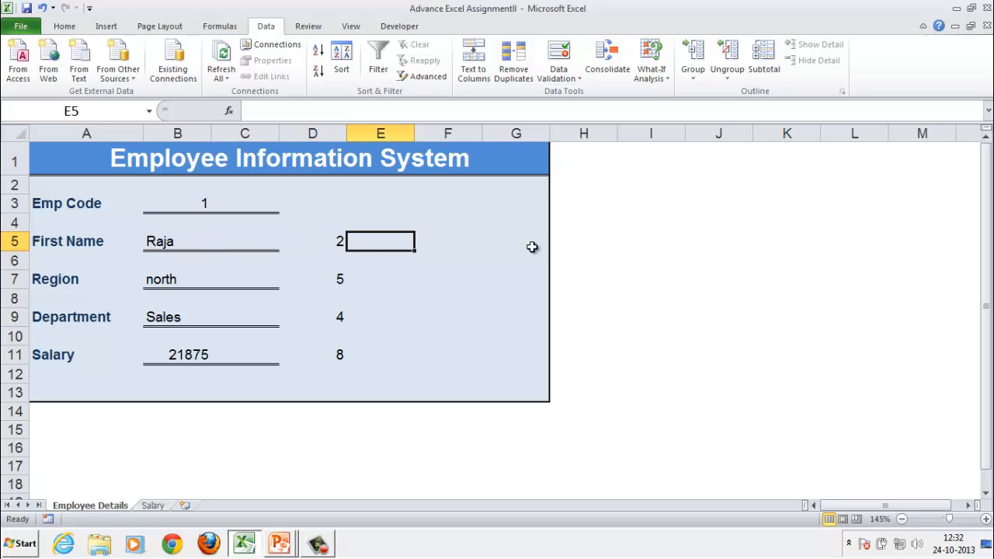
{"action": "type", "text": "="}
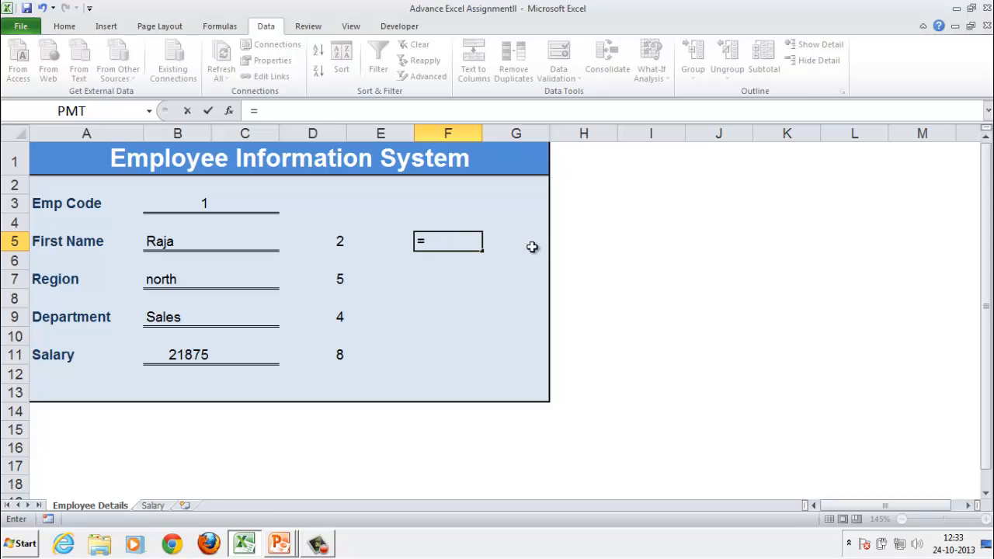
{"action": "type", "text": "VLOOKUP("}
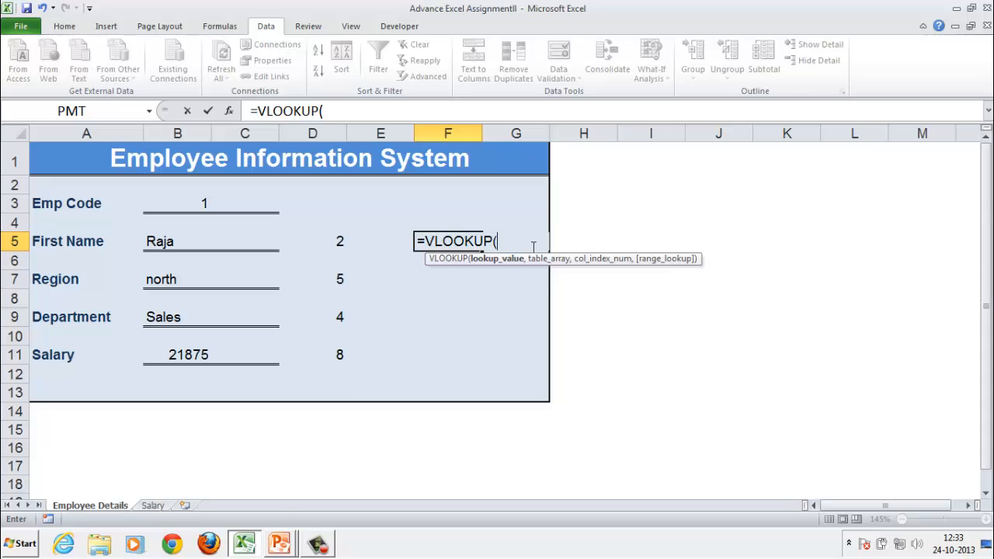
{"action": "key", "text": "Up"}
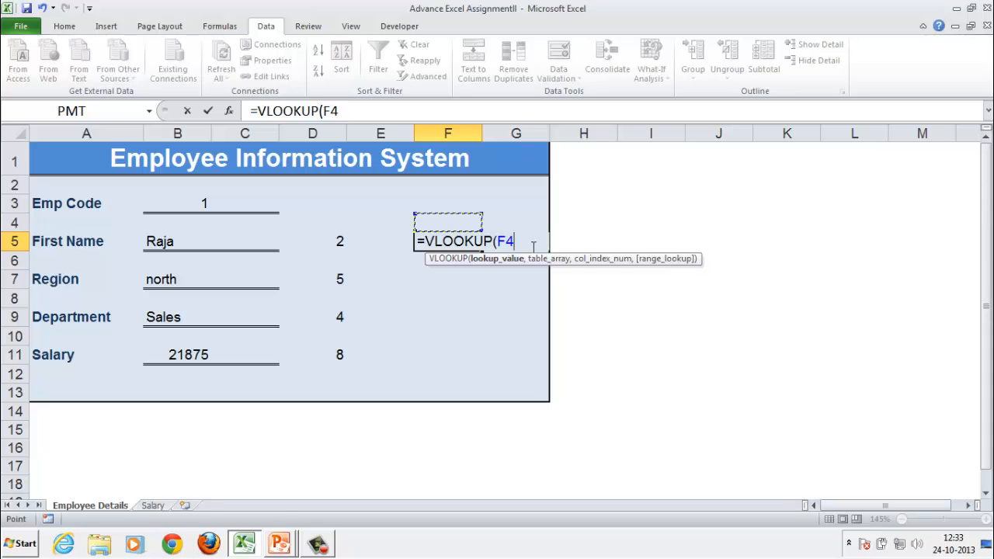
{"action": "key", "text": "Up"}
{"action": "key", "text": "Left"}
{"action": "key", "text": "Left"}
{"action": "key", "text": "Left"}
{"action": "key", "text": "Left"}
{"action": "key", "text": "F4"}
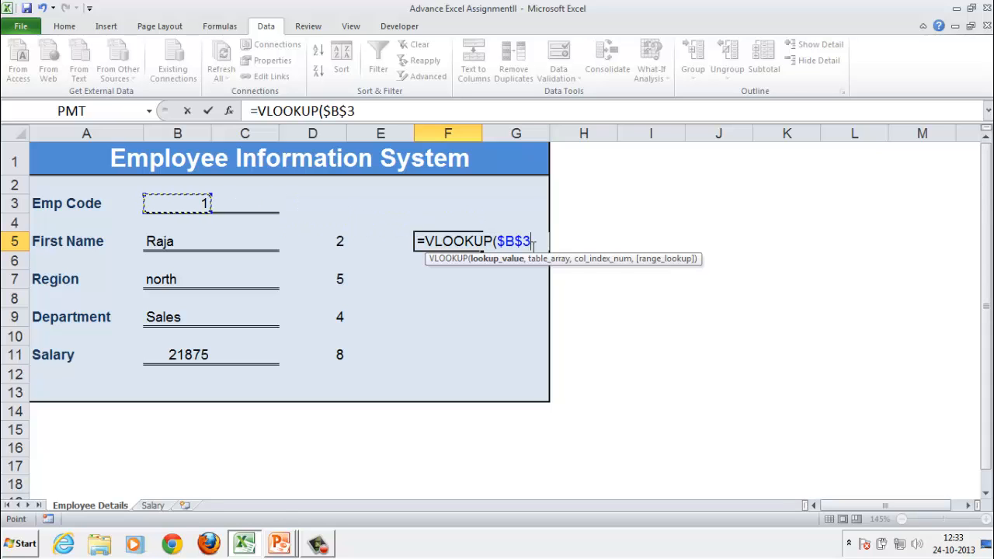
{"action": "type", "text": ","}
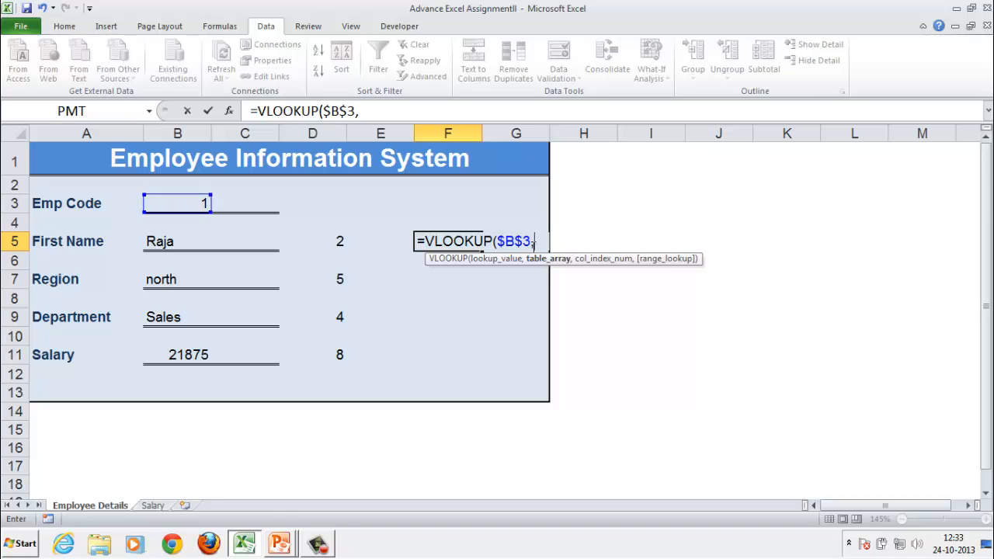
Set the table array of the F5 VLOOKUP to the absolute range $A$1:$H$101 on the Salary sheet.
{"action": "left_click", "coordinate": [152, 505]}
{"action": "key", "text": "ctrl+shift+Right"}
{"action": "key", "text": "ctrl+shift+Down"}
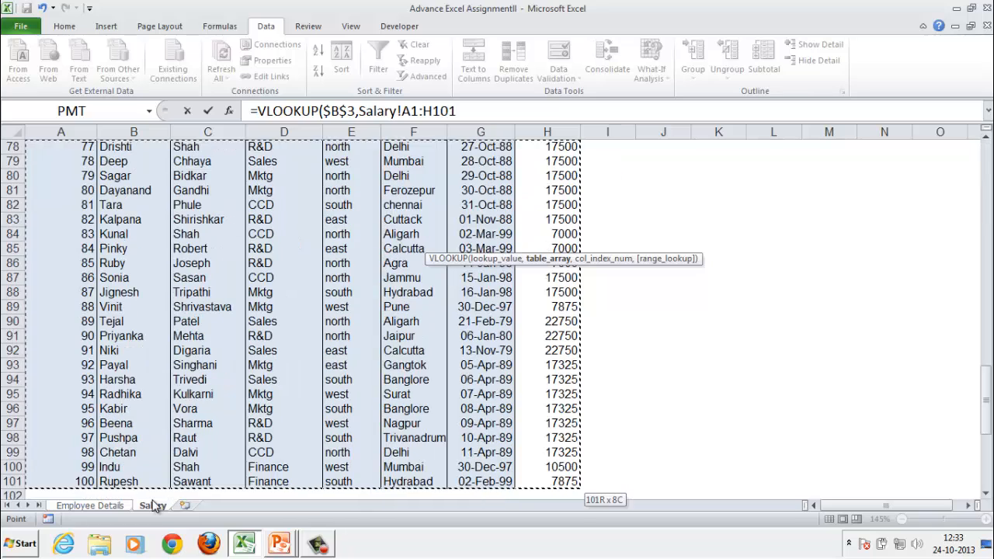
{"action": "key", "text": "F4"}
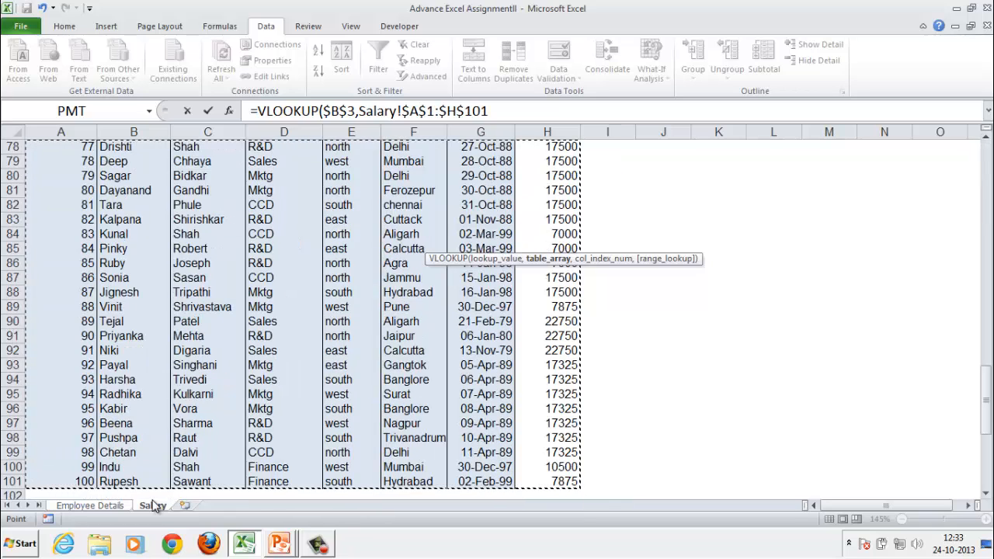
{"action": "type", "text": ","}
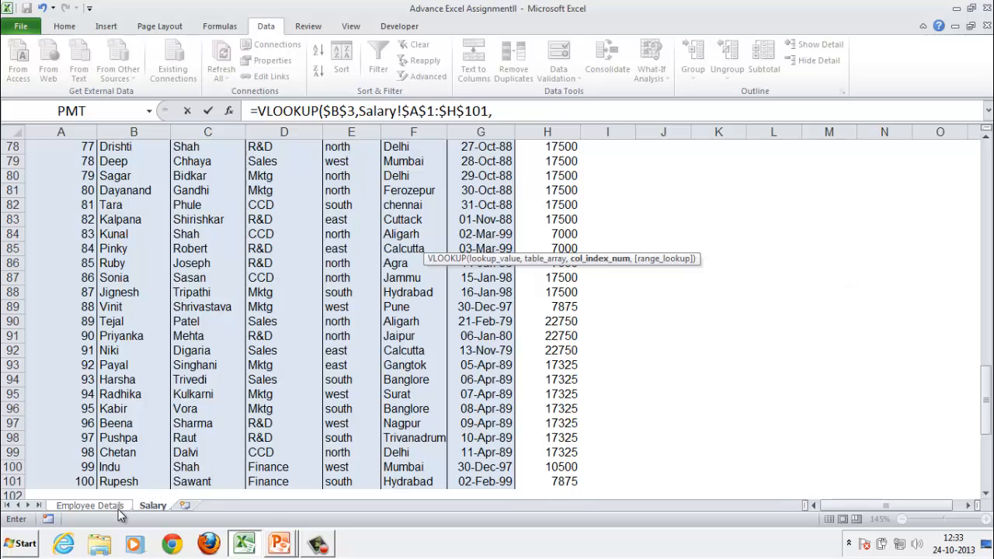
Nest a MATCH function as the column index of the F5 VLOOKUP, with the First Name label in A5 as its lookup value.
{"action": "type", "text": "ma"}
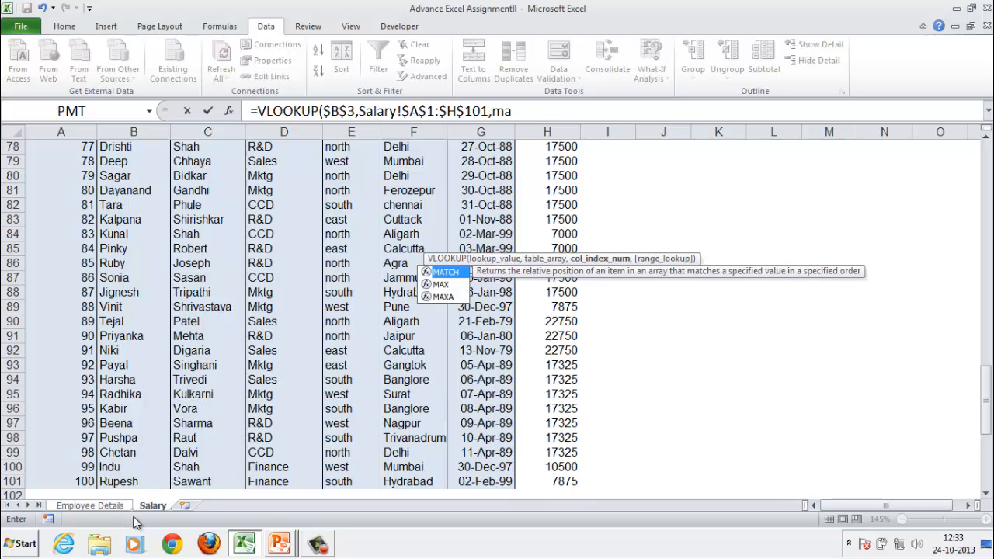
{"action": "key", "text": "Tab"}
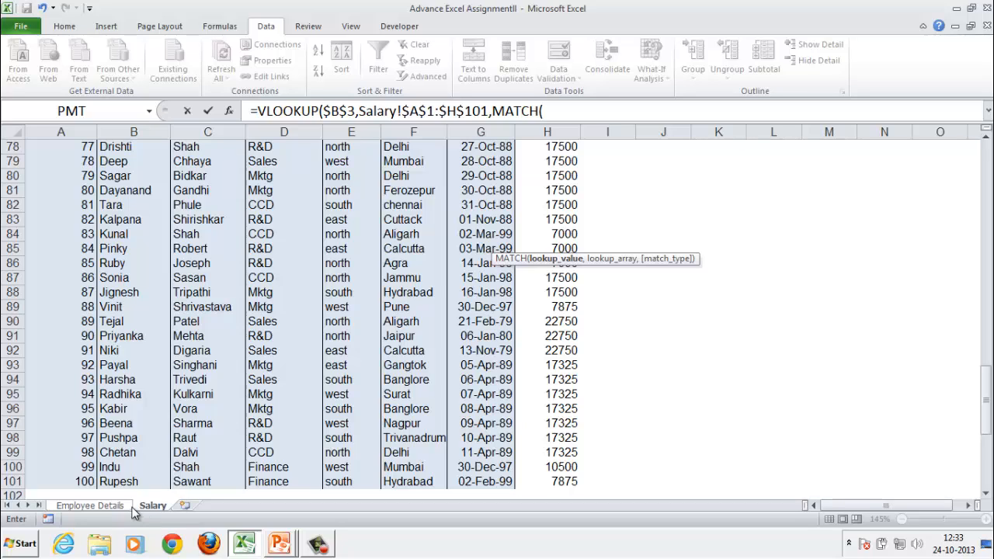
{"action": "left_click", "coordinate": [110, 509]}
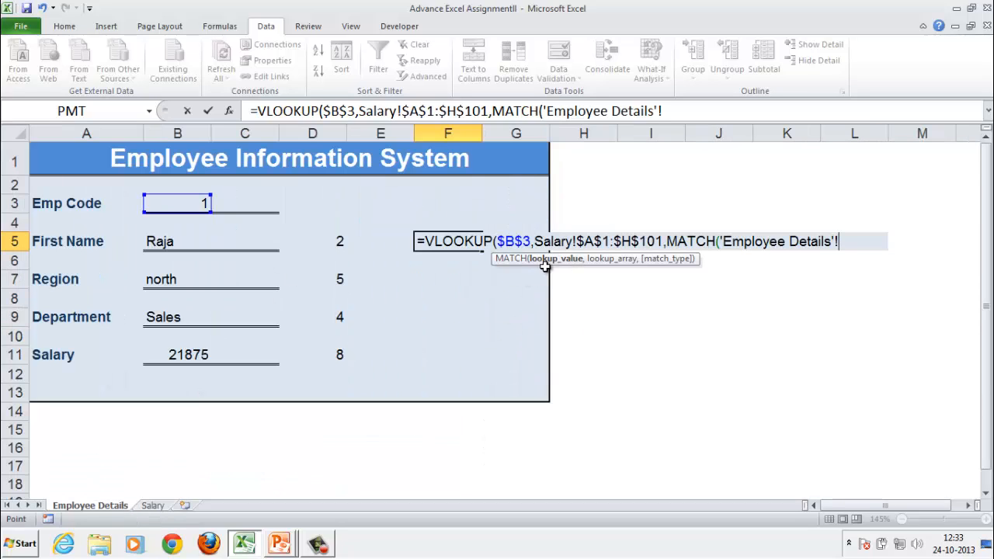
{"action": "left_click", "coordinate": [112, 242]}
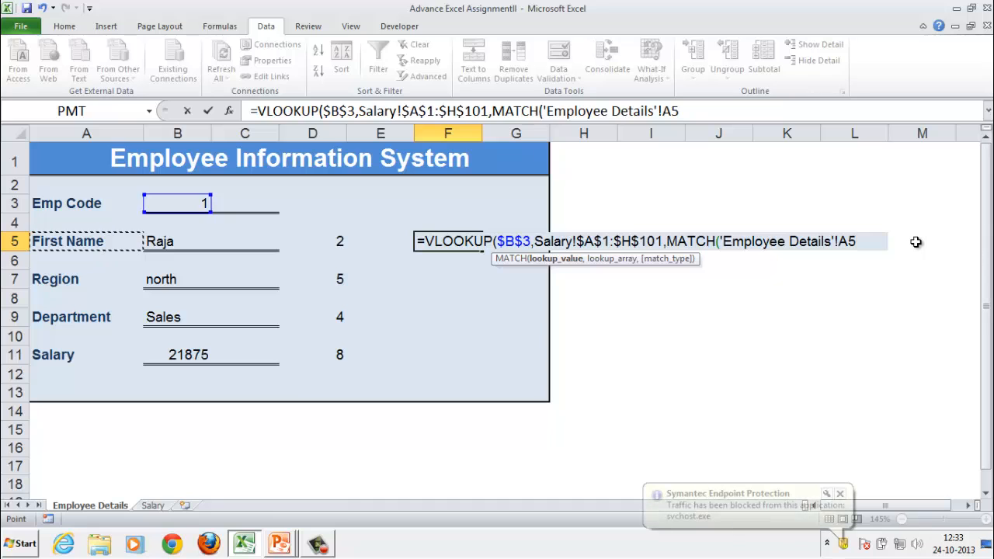
{"action": "type", "text": ","}
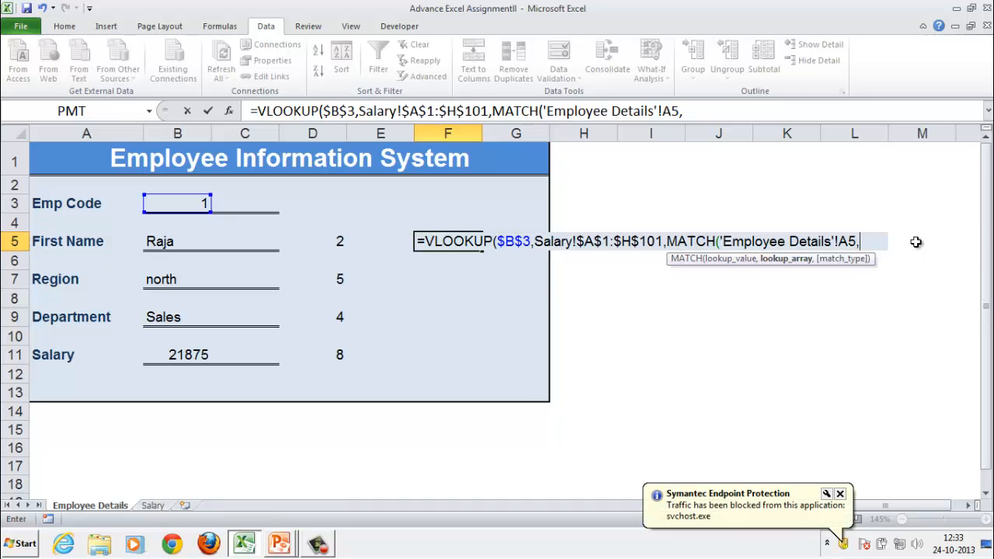
Set the MATCH lookup array to the absolute header range $A$1:$H$1 on the Salary sheet, with match type 0.
{"action": "left_click", "coordinate": [148, 506]}
{"action": "key", "text": "ctrl+Home"}
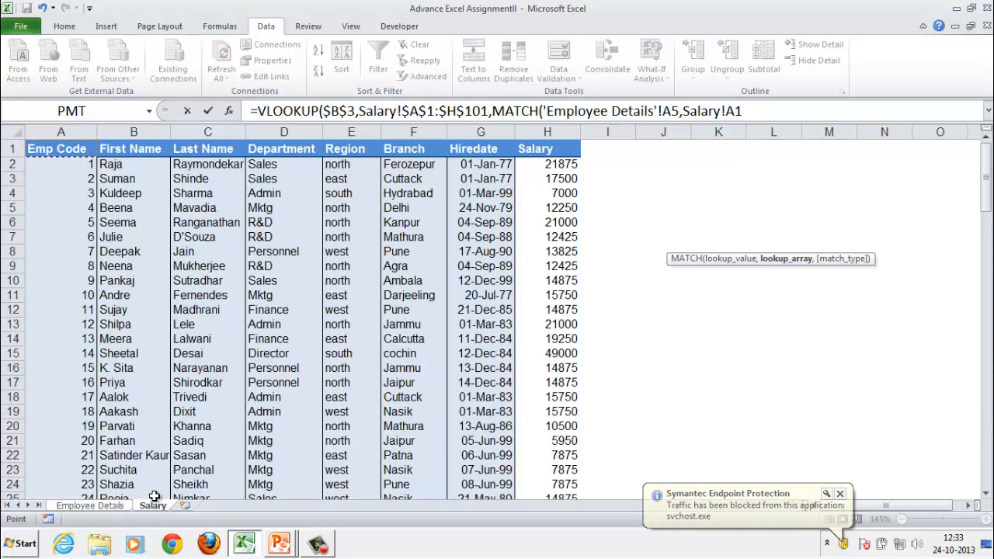
{"action": "key", "text": "ctrl+shift+Right"}
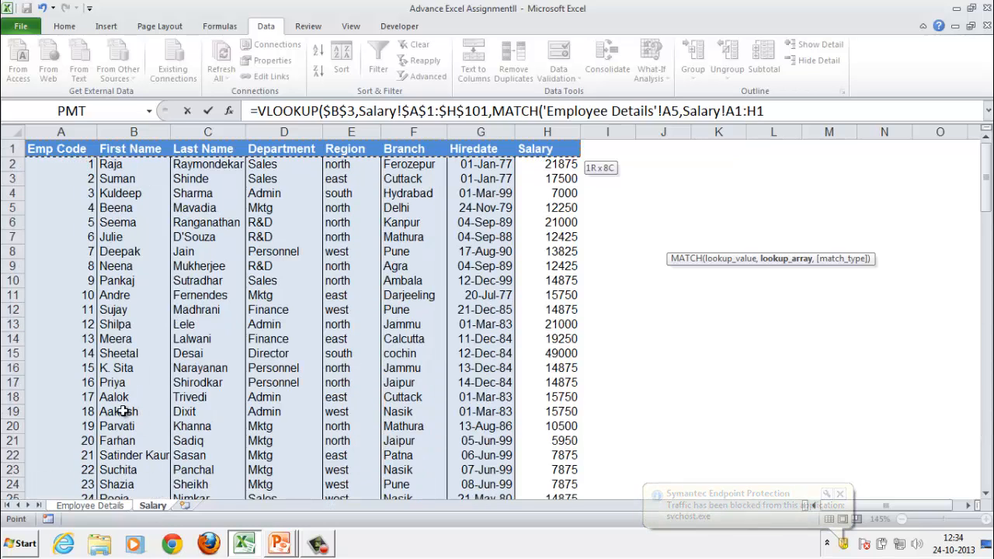
{"action": "key", "text": "F4"}
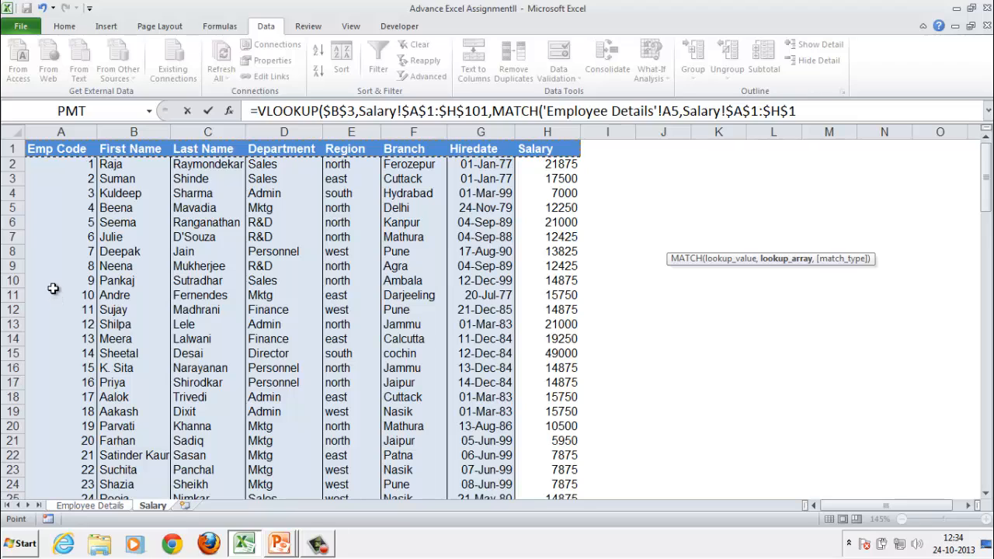
{"action": "type", "text": ","}
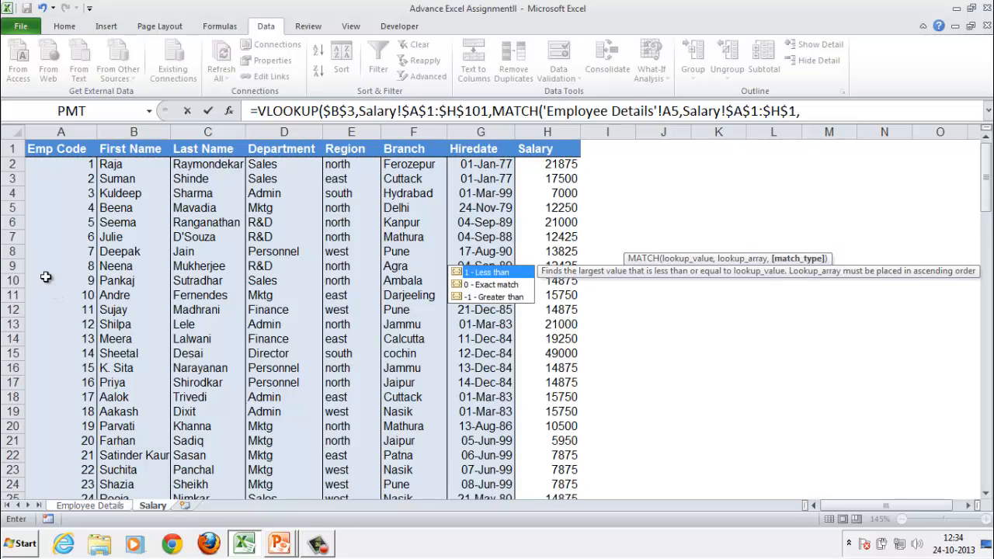
{"action": "type", "text": "0"}
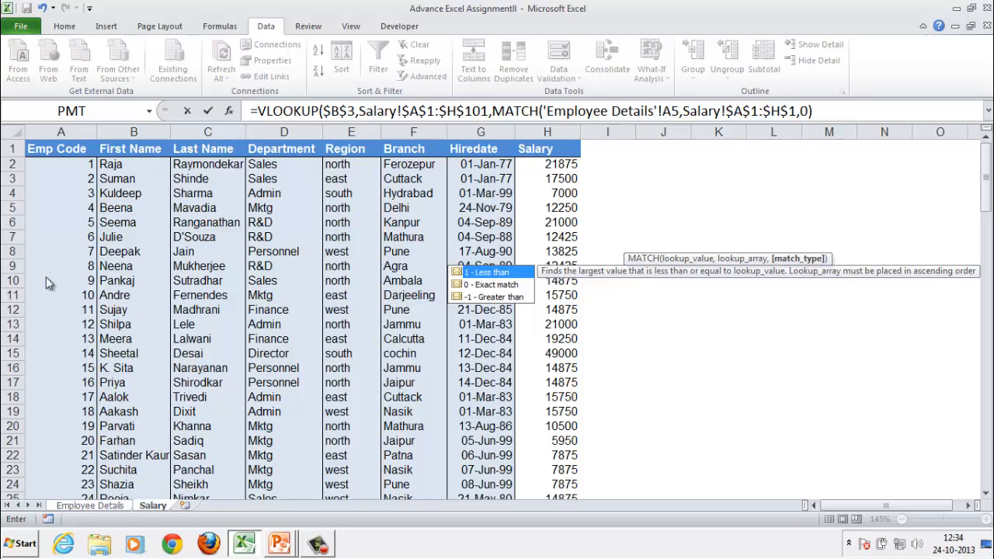
{"action": "type", "text": ")"}
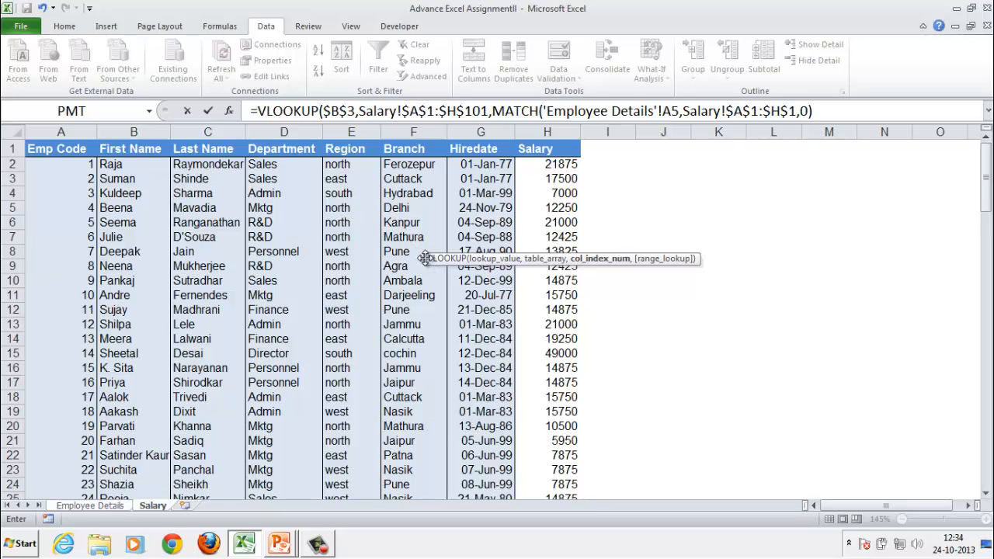
Complete the F5 VLOOKUP with 0 as the range lookup and enter the formula.
{"action": "left_click_drag", "start_coordinate": [427, 261], "coordinate": [611, 192]}
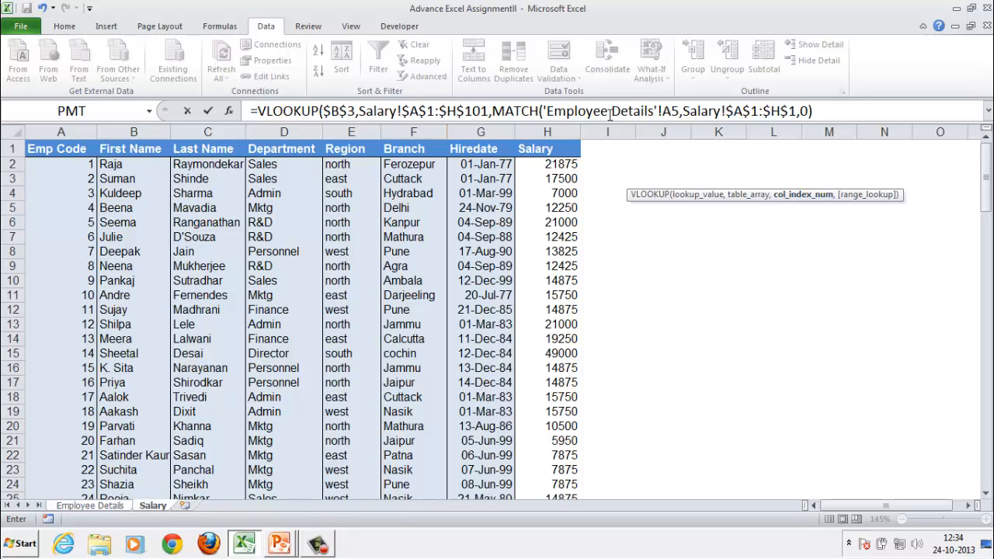
{"action": "type", "text": ","}
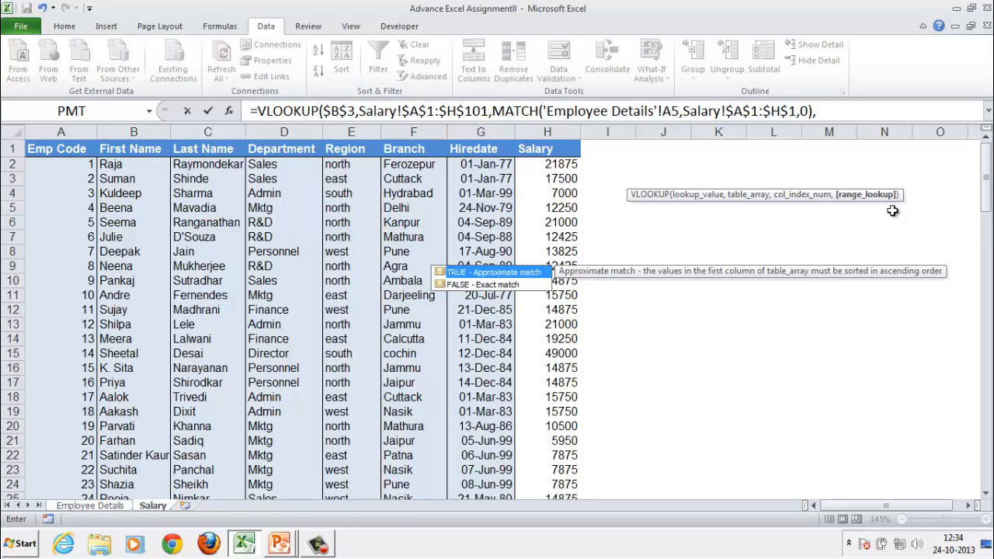
{"action": "type", "text": "0"}
{"action": "type", "text": ")"}
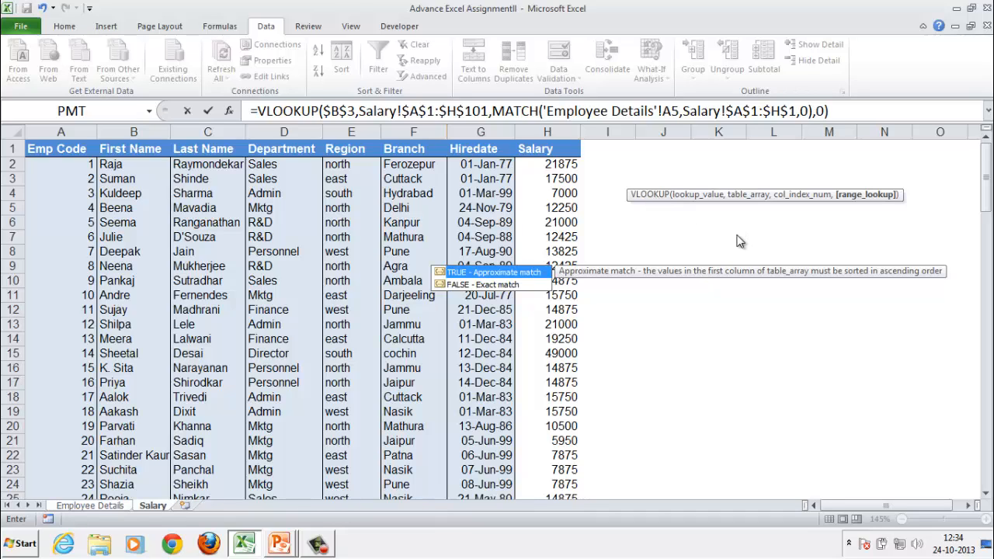
{"action": "key", "text": "Return"}
{"action": "key", "text": "Up"}
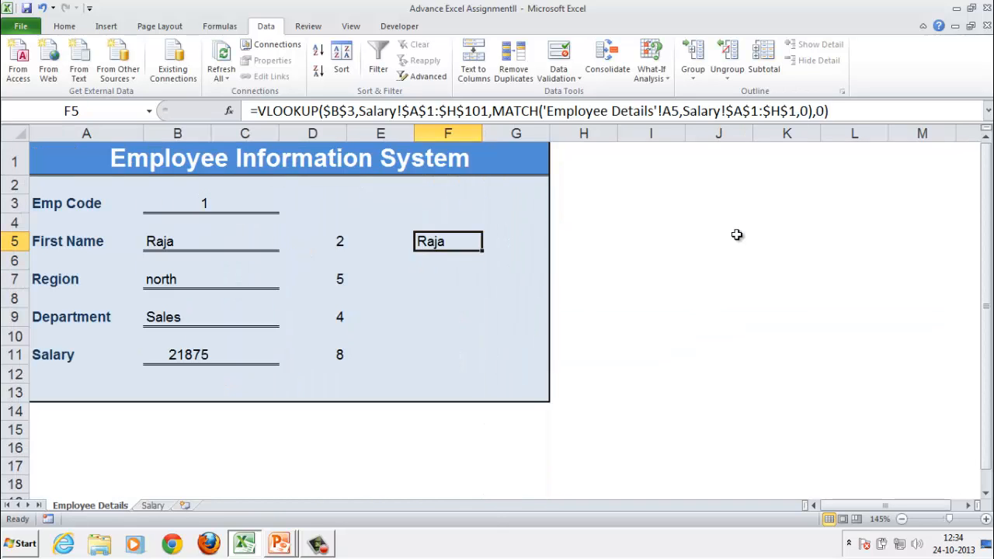
Copy the nested VLOOKUP formula from F5 into F7 for Region, F9 for Department and F11 for Salary.
{"action": "key", "text": "ctrl+c"}
{"action": "key", "text": "Down"}
{"action": "key", "text": "Down"}
{"action": "key", "text": "ctrl+v"}
{"action": "key", "text": "Down"}
{"action": "key", "text": "Down"}
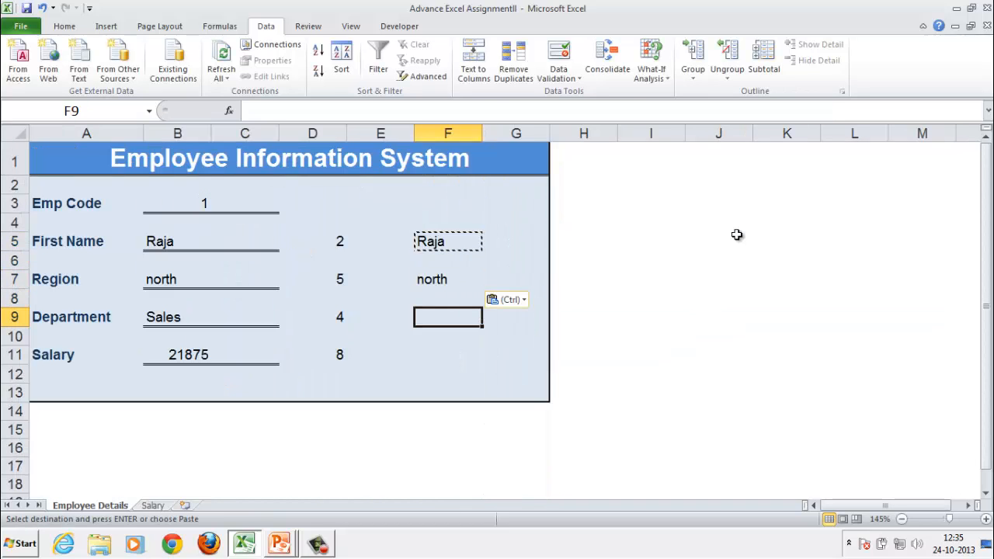
{"action": "key", "text": "ctrl+v"}
{"action": "key", "text": "Down"}
{"action": "key", "text": "Down"}
{"action": "key", "text": "ctrl+v"}
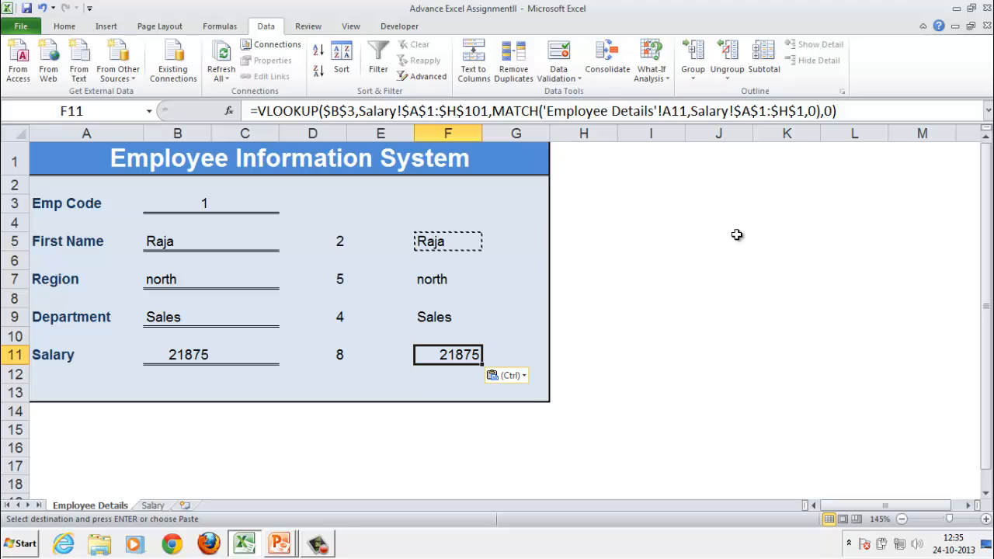
Test the lookups by changing the Emp Code in B3 to 2.
{"action": "key", "text": "Up"}
{"action": "key", "text": "Up"}
{"action": "key", "text": "Up"}
{"action": "key", "text": "Up"}
{"action": "key", "text": "Up"}
{"action": "key", "text": "Up"}
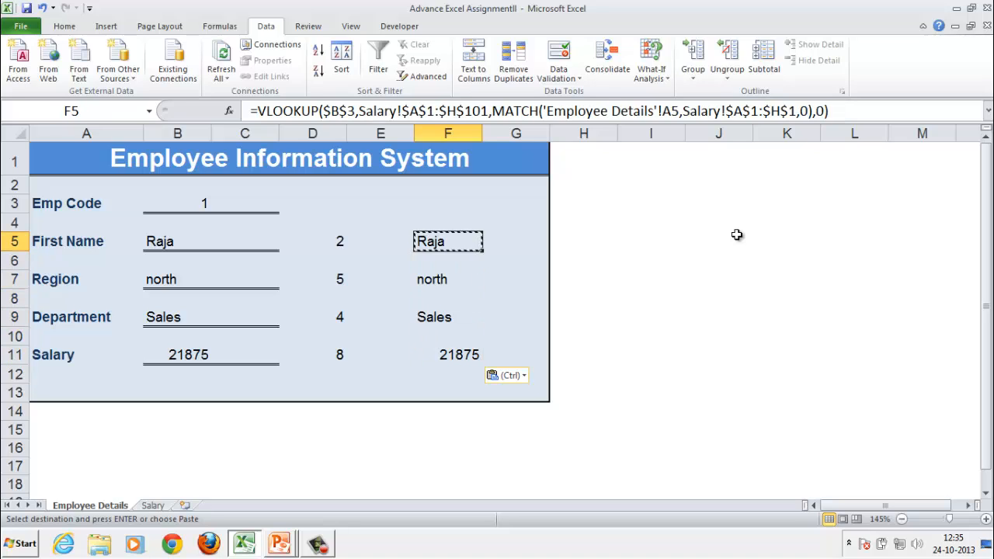
{"action": "key", "text": "Left"}
{"action": "key", "text": "Left"}
{"action": "key", "text": "Up"}
{"action": "key", "text": "Up"}
{"action": "key", "text": "Left"}
{"action": "key", "text": "Left"}
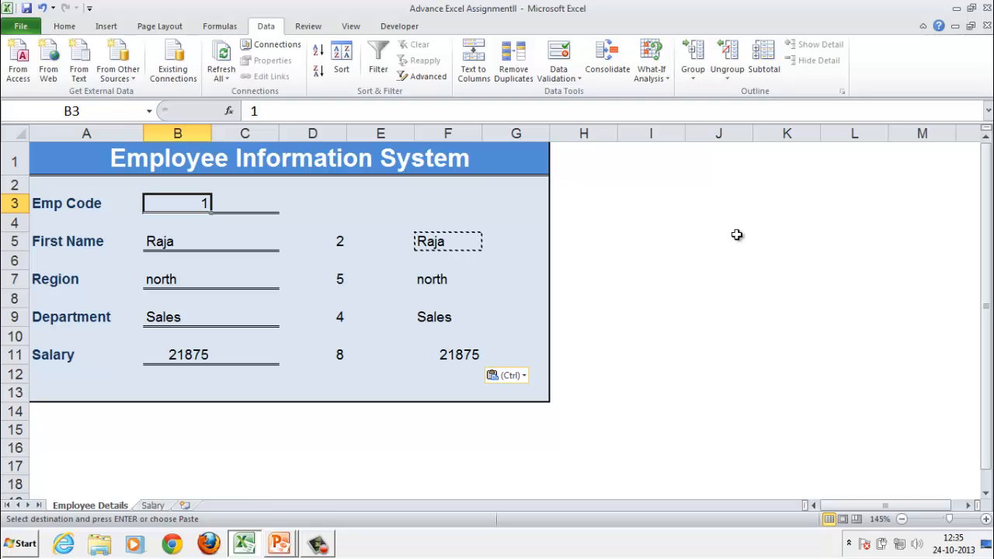
{"action": "type", "text": "2"}
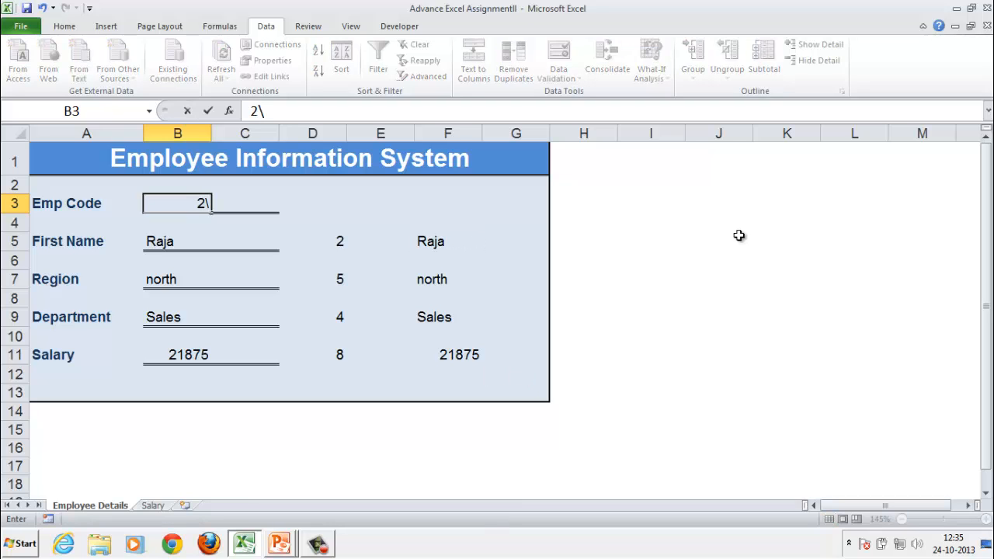
{"action": "key", "text": "Return"}
{"action": "key", "text": "Up"}
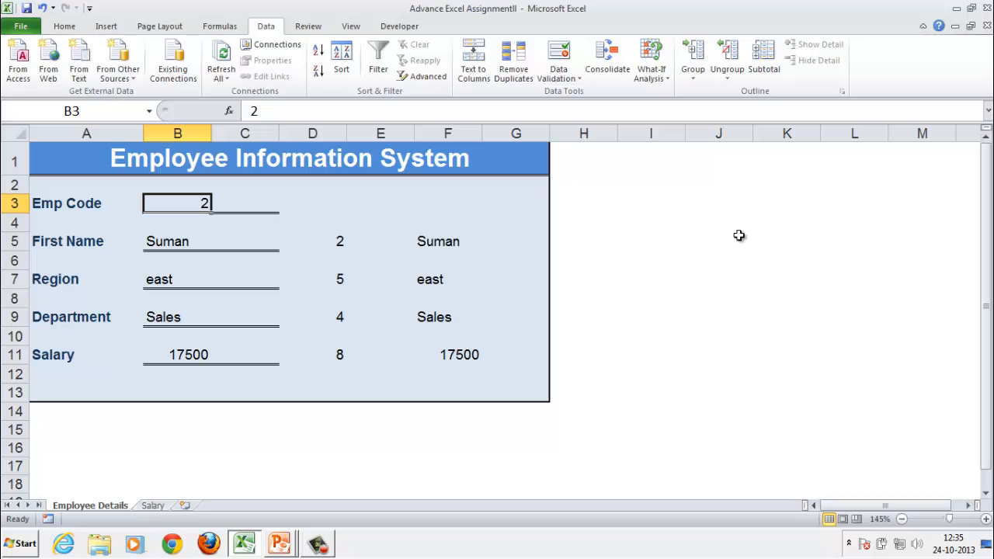
Test the lookups with further Emp Codes in B3, entering 3, 4, 5 and finally 89.
{"action": "type", "text": "3"}
{"action": "key", "text": "Return"}
{"action": "key", "text": "Up"}
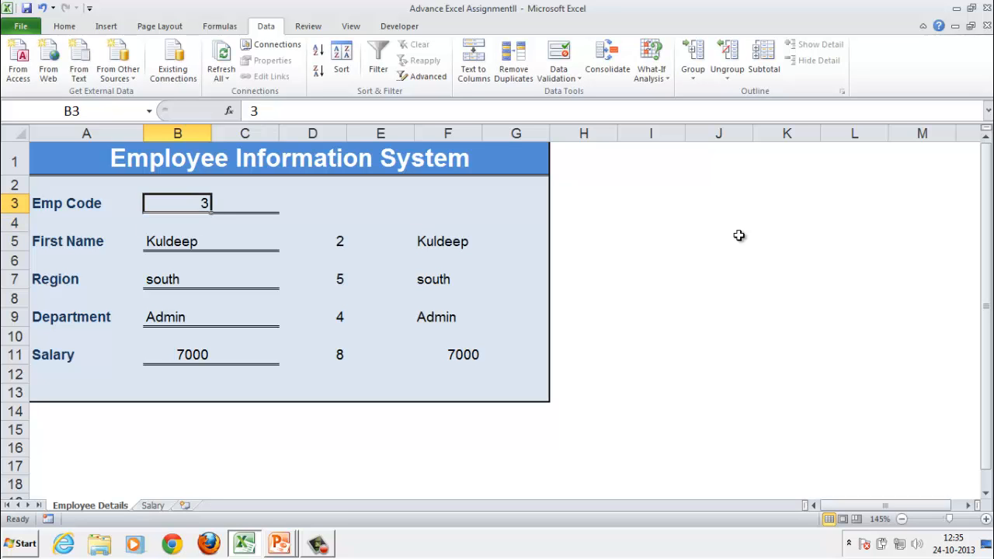
{"action": "type", "text": "4"}
{"action": "key", "text": "Return"}
{"action": "key", "text": "Up"}
{"action": "type", "text": "5"}
{"action": "key", "text": "Return"}
{"action": "key", "text": "Up"}
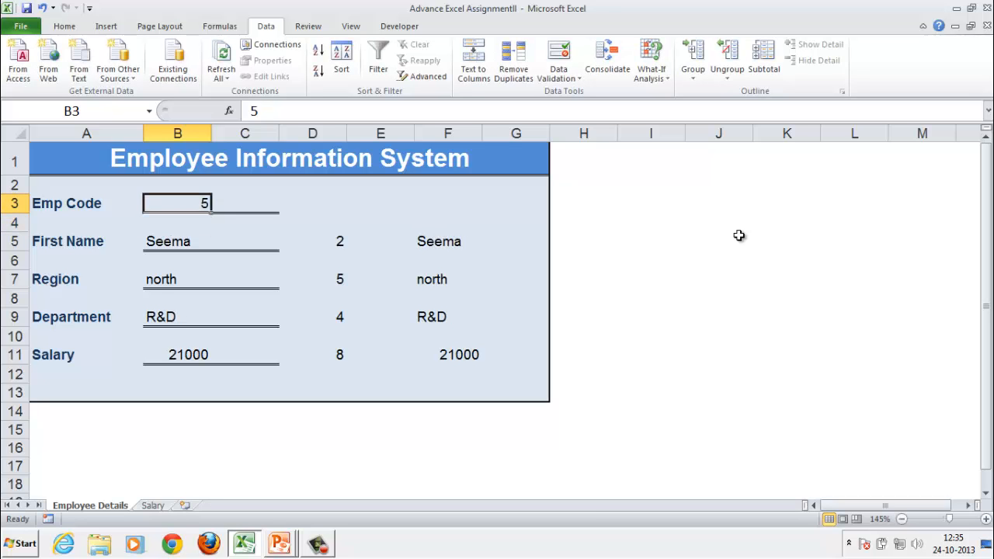
{"action": "type", "text": "89"}
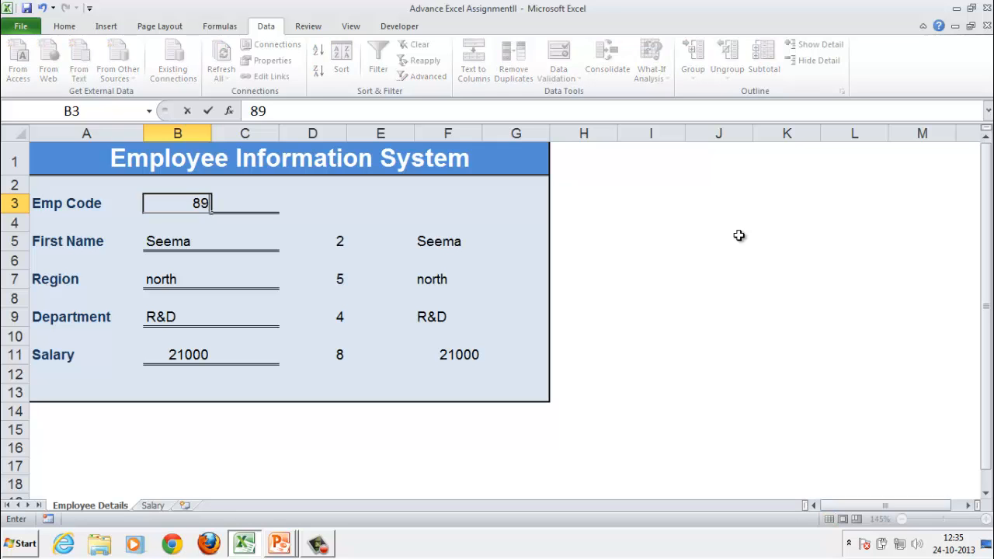
{"action": "key", "text": "Return"}
{"action": "key", "text": "Up"}
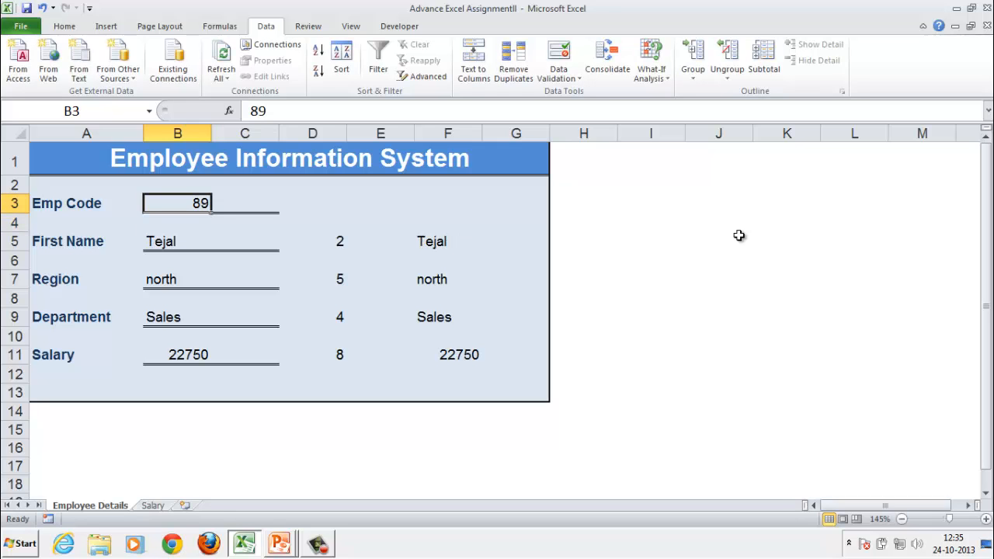
Show formulas instead of values and temporarily widen column B to read its complete VLOOKUP formulas.
{"action": "key", "text": "ctrl+grave"}
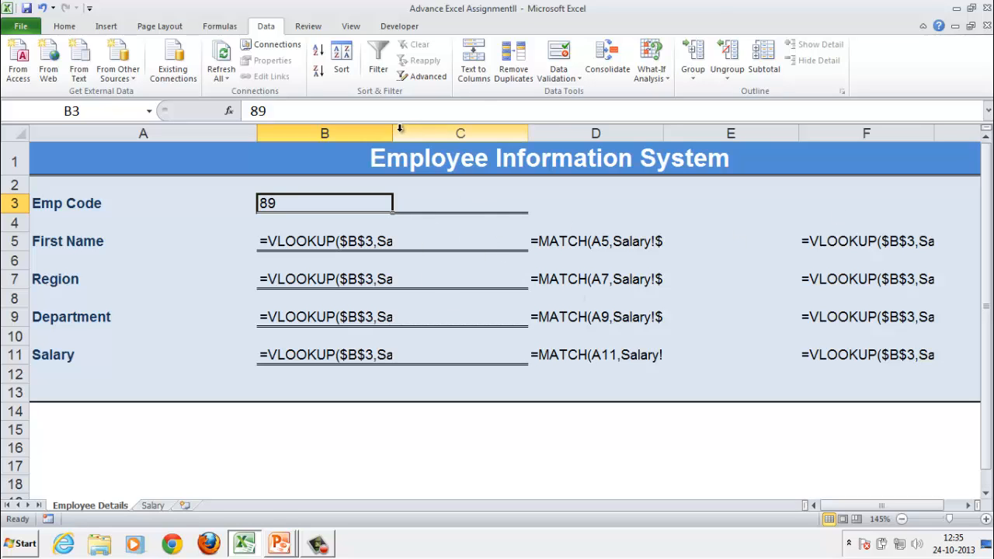
{"action": "left_click_drag", "start_coordinate": [394, 128], "coordinate": [691, 128]}
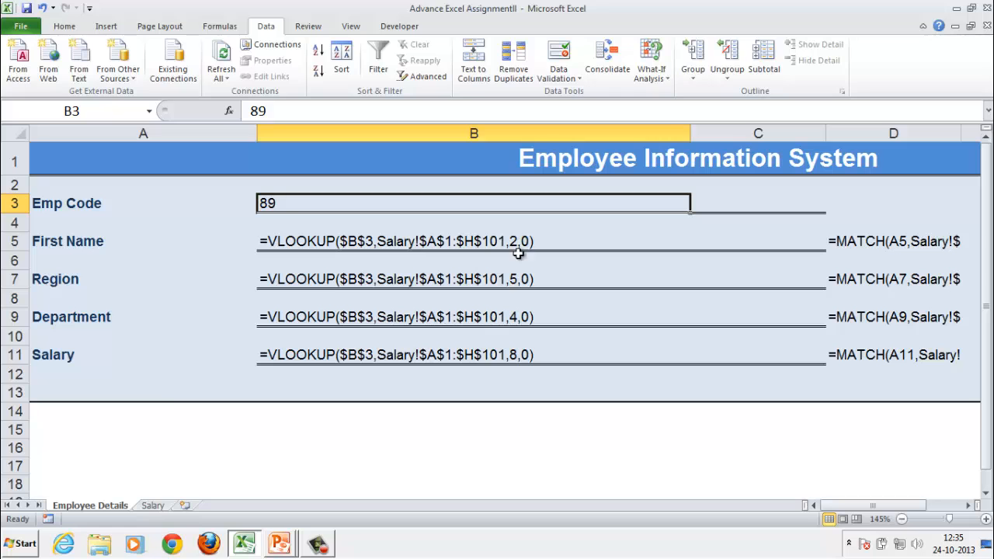
{"action": "left_click_drag", "start_coordinate": [693, 132], "coordinate": [529, 138]}
Widen column F to read the VLOOKUP formulas with nested MATCH.
{"action": "left_click_drag", "start_coordinate": [871, 506], "coordinate": [906, 506]}
{"action": "left_click_drag", "start_coordinate": [579, 136], "coordinate": [913, 135]}
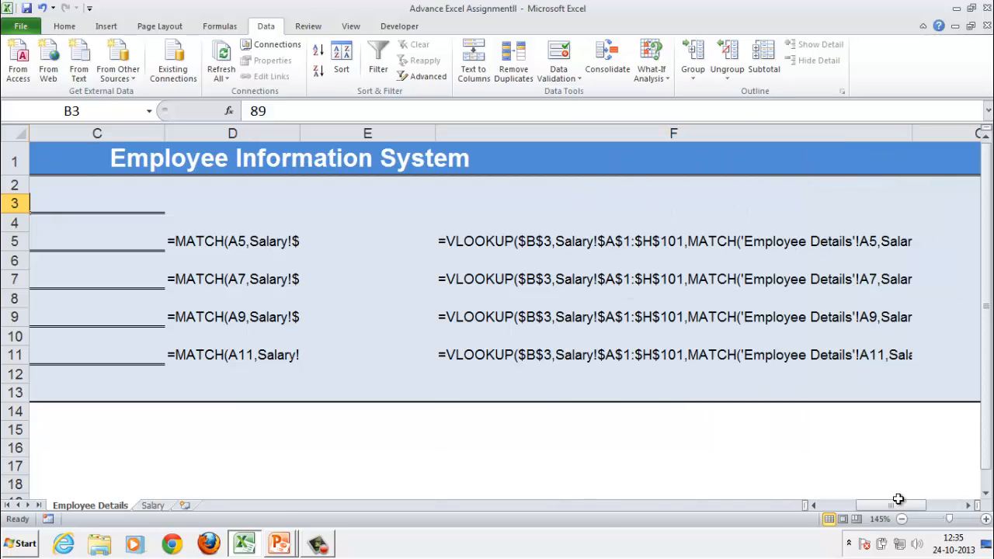
{"action": "left_click_drag", "start_coordinate": [900, 506], "coordinate": [917, 513]}
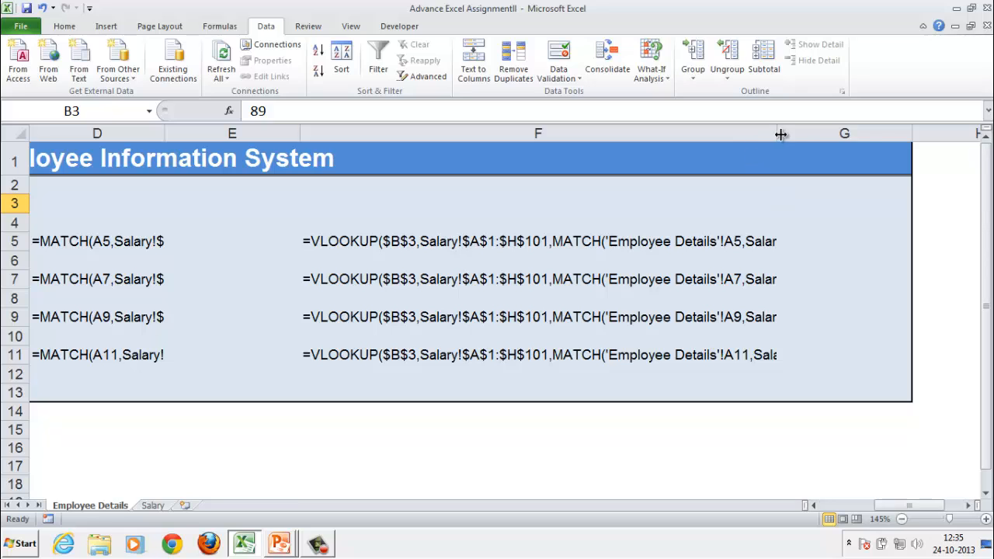
{"action": "left_click_drag", "start_coordinate": [782, 135], "coordinate": [801, 135]}
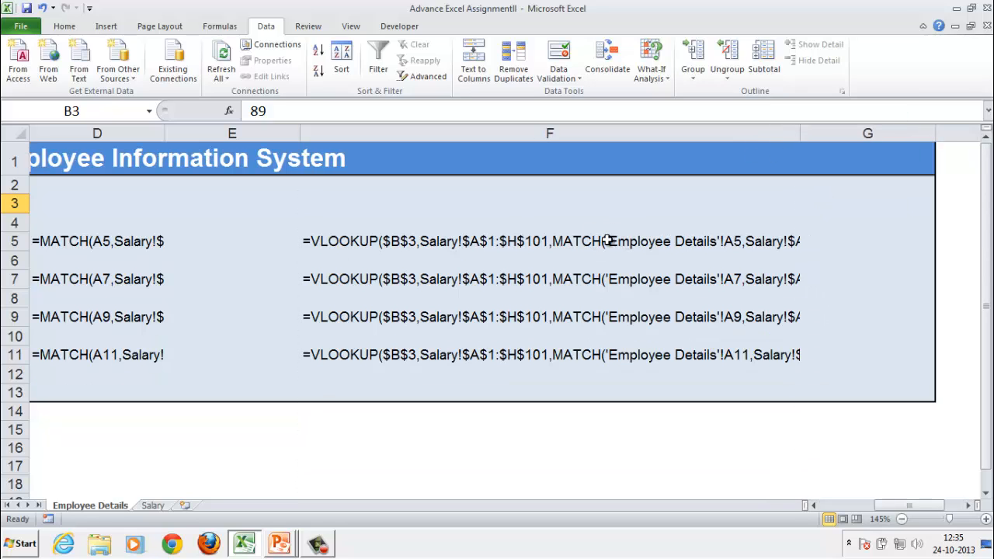
Switch the sheet back to showing values and narrow column F.
{"action": "left_click_drag", "start_coordinate": [910, 508], "coordinate": [852, 515]}
{"action": "key", "text": "ctrl+grave"}
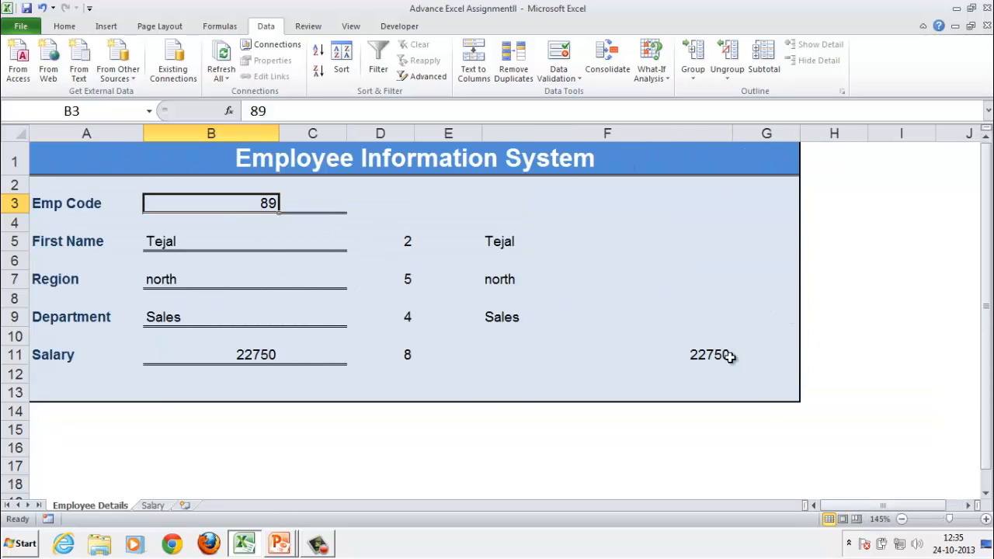
{"action": "left_click_drag", "start_coordinate": [732, 129], "coordinate": [642, 128]}
Change the label in A5 to Last Name and inspect the VLOOKUP formula in B5.
{"action": "left_click", "coordinate": [71, 243]}
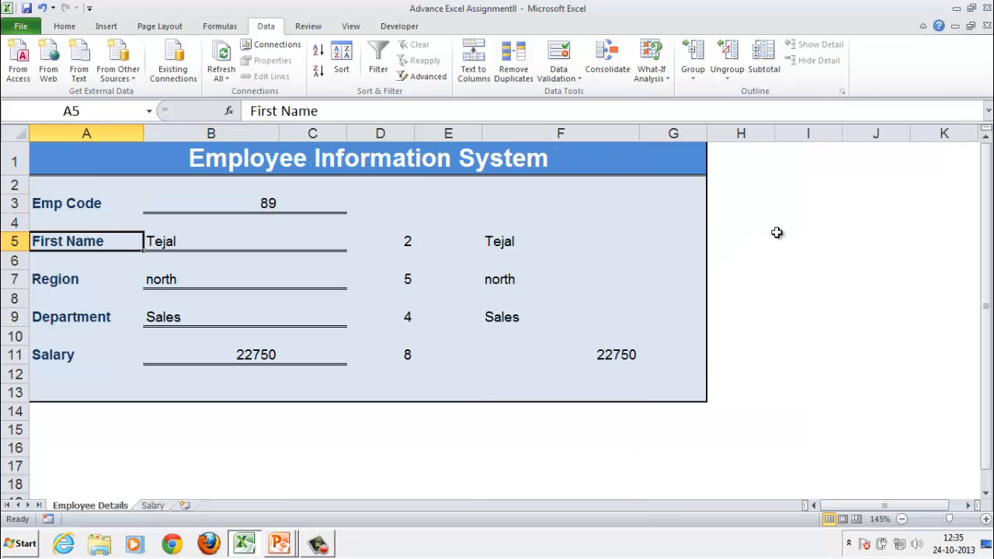
{"action": "type", "text": "Last"}
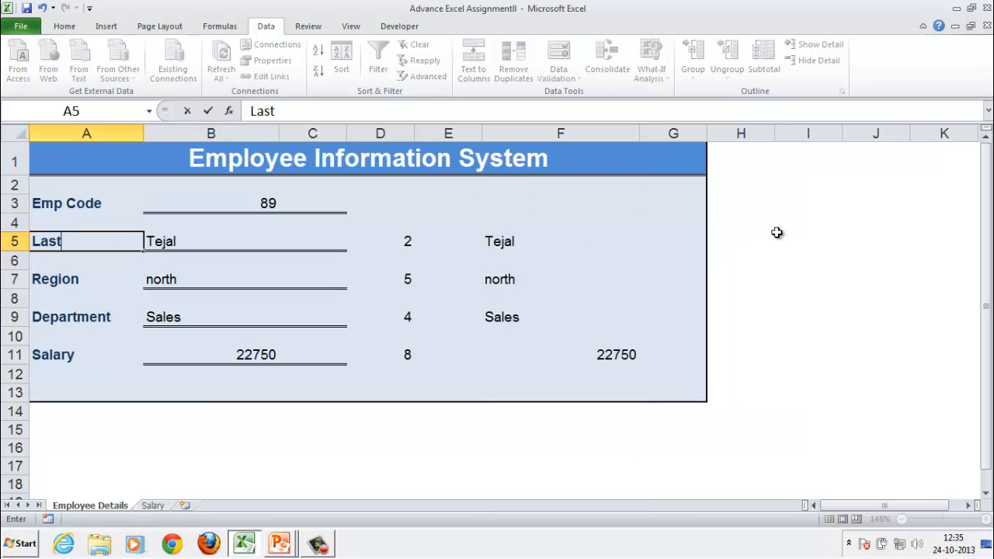
{"action": "type", "text": " Na,me"}
{"action": "key", "text": "BackSpace"}
{"action": "key", "text": "BackSpace"}
{"action": "type", "text": "me"}
{"action": "key", "text": "Return"}
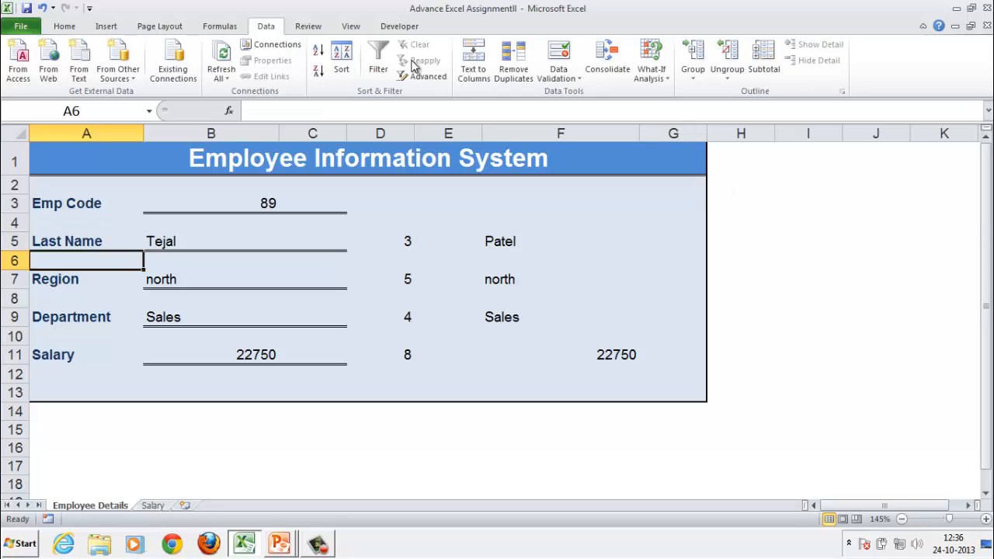
{"action": "left_click", "coordinate": [176, 244]}
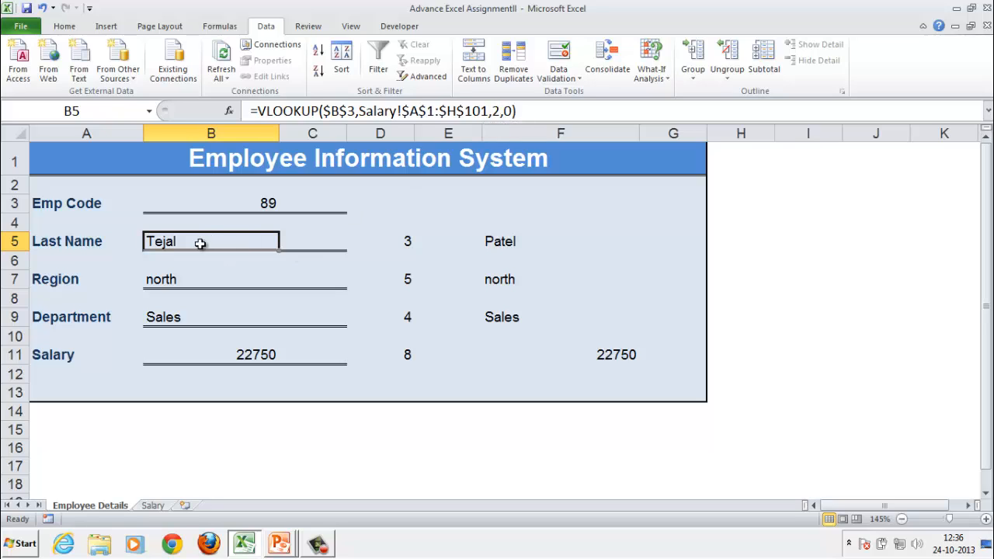
Compare the labels in column A with the fixed-column VLOOKUP in B5 and the nested MATCH formulas in F5, F7, F9 and F11.
{"action": "left_click", "coordinate": [85, 247]}
{"action": "left_click", "coordinate": [84, 278]}
{"action": "left_click", "coordinate": [82, 319]}
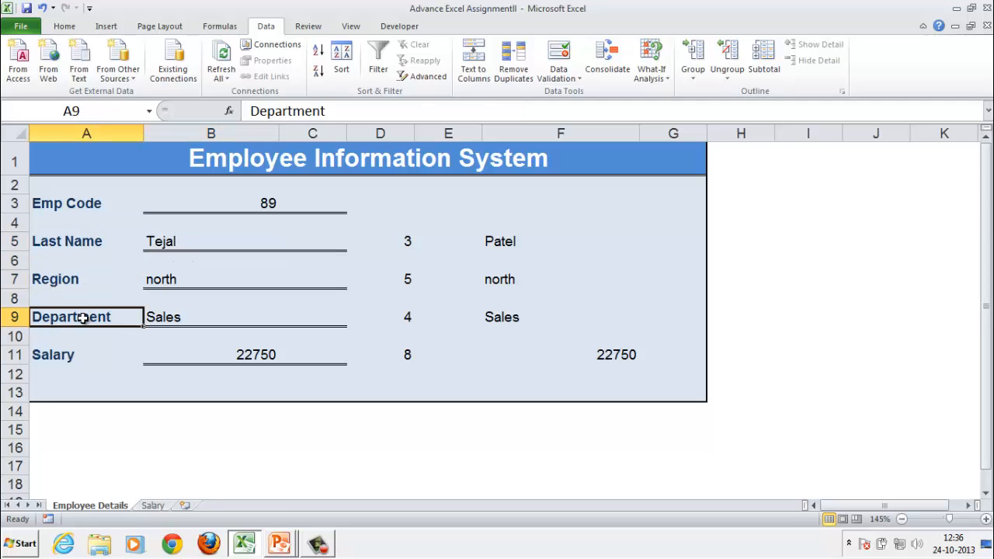
{"action": "left_click", "coordinate": [197, 243]}
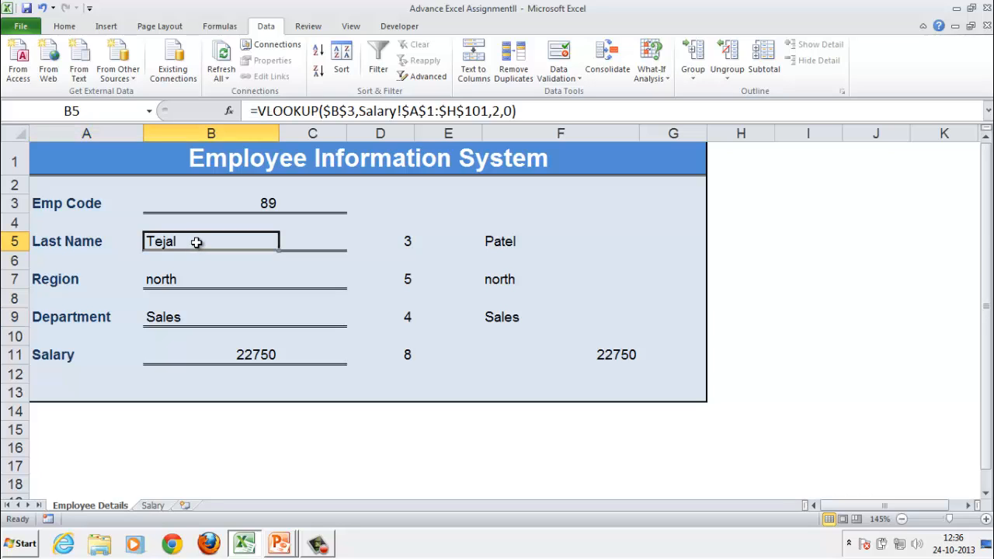
{"action": "left_click", "coordinate": [514, 243]}
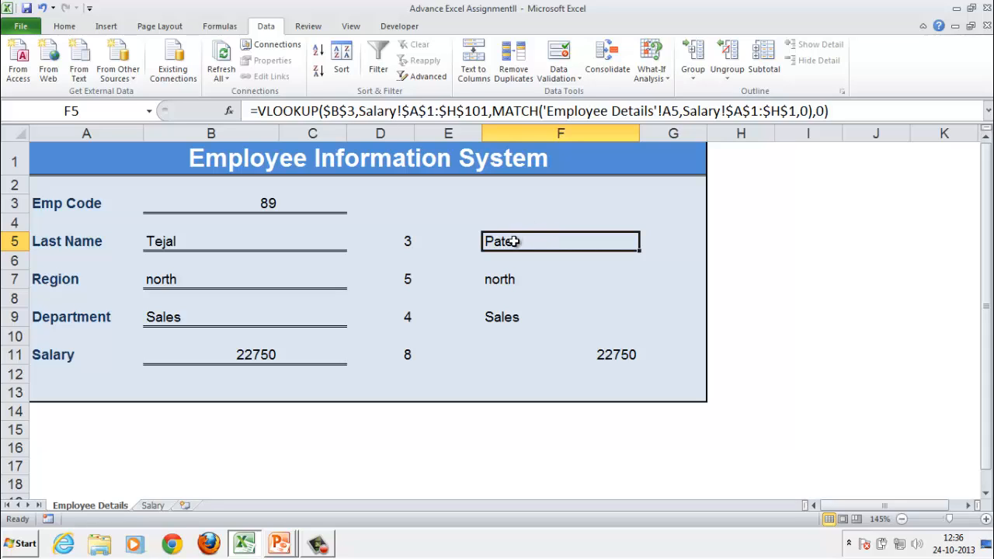
{"action": "left_click", "coordinate": [62, 243]}
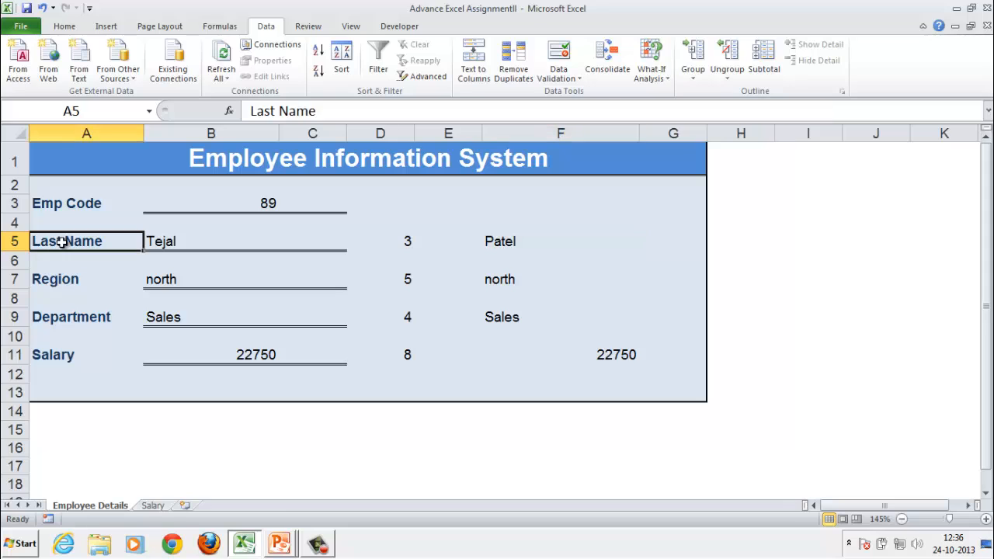
{"action": "left_click", "coordinate": [491, 243]}
{"action": "left_click", "coordinate": [535, 283]}
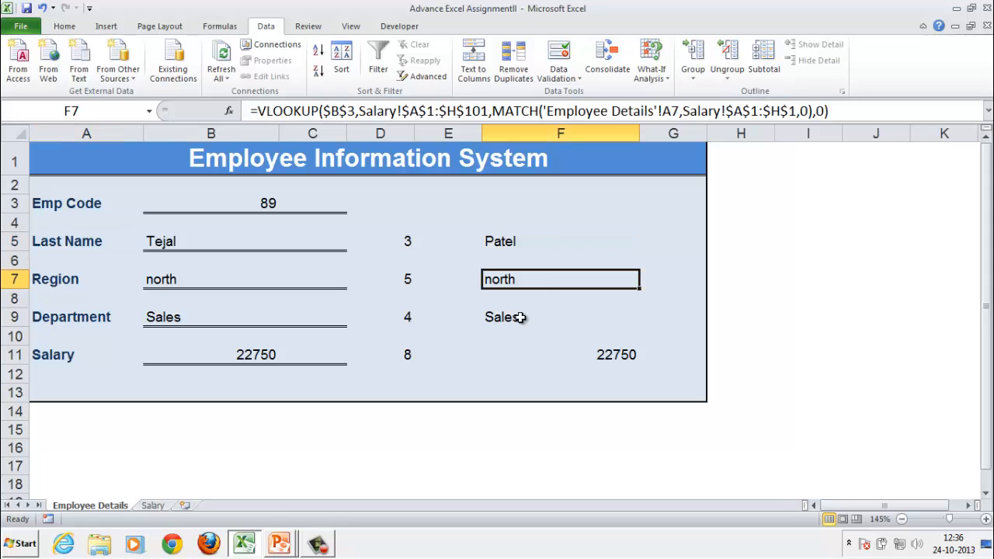
{"action": "left_click", "coordinate": [517, 317]}
{"action": "left_click", "coordinate": [581, 355]}
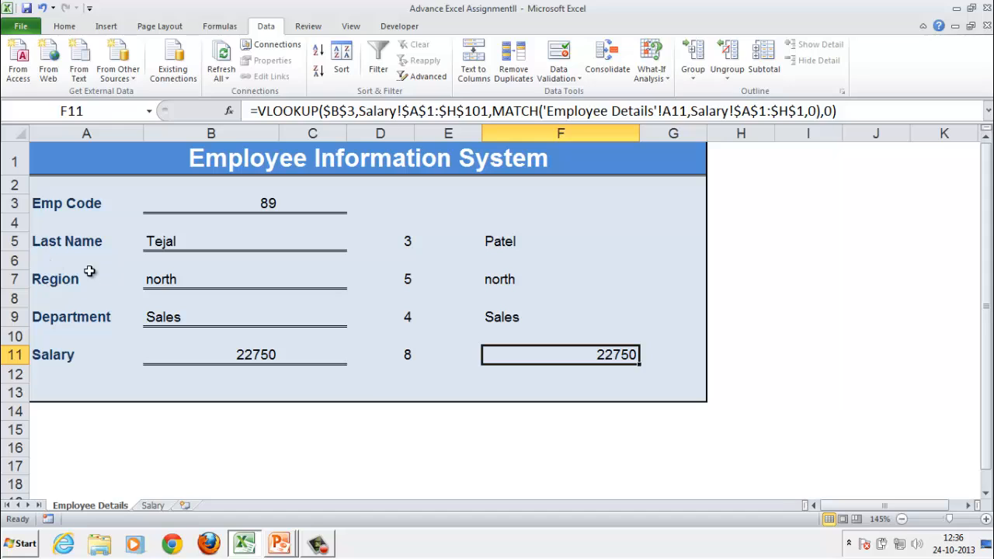
Change the label in A7 to Branch and compare the lookup results in B7 and F7.
{"action": "left_click", "coordinate": [107, 283]}
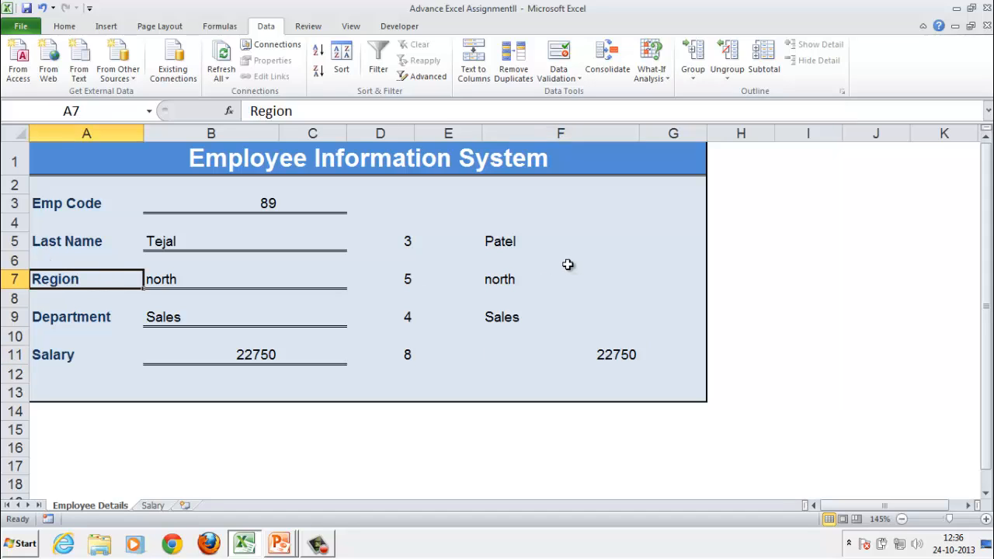
{"action": "type", "text": "Bra"}
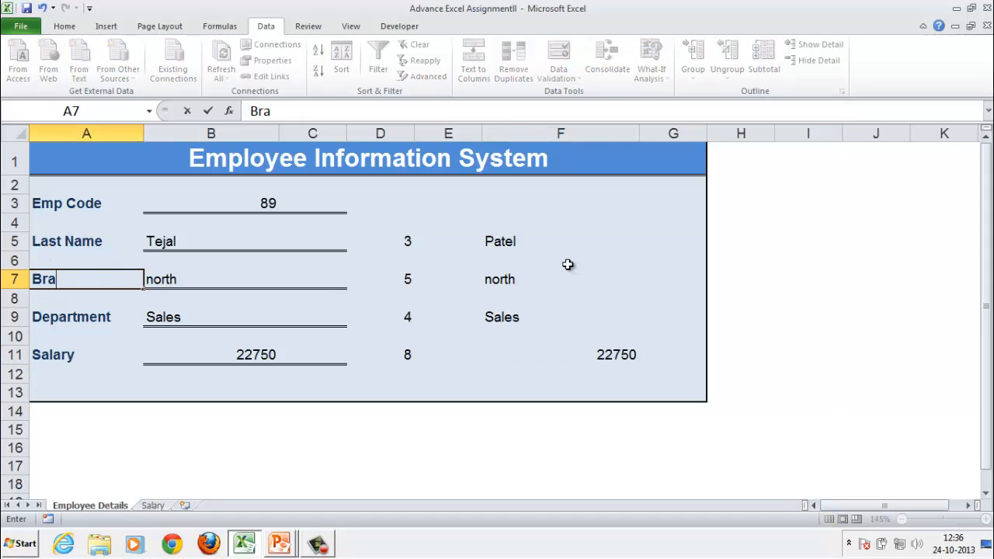
{"action": "type", "text": "nch"}
{"action": "key", "text": "Return"}
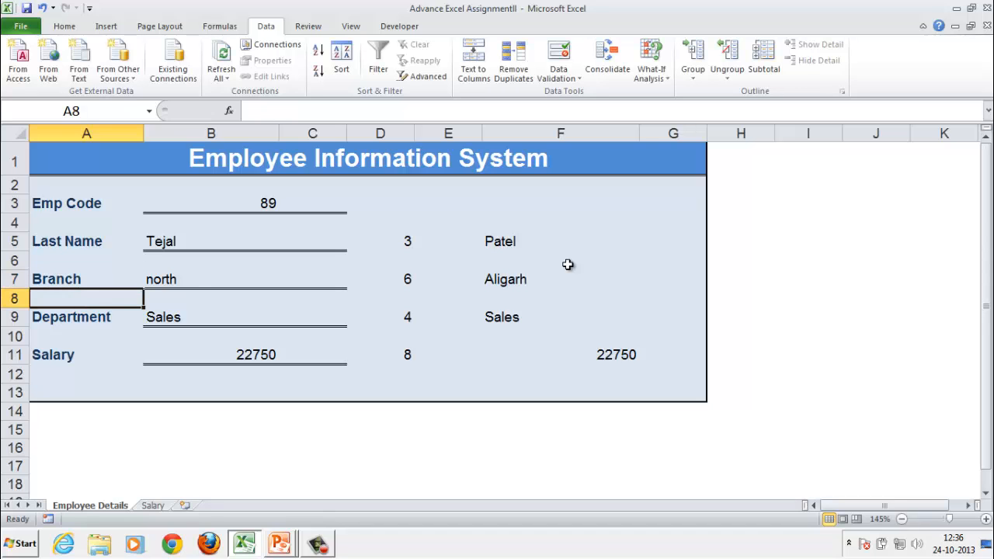
{"action": "left_click", "coordinate": [168, 279]}
{"action": "left_click", "coordinate": [511, 282]}
{"action": "left_click", "coordinate": [56, 278]}
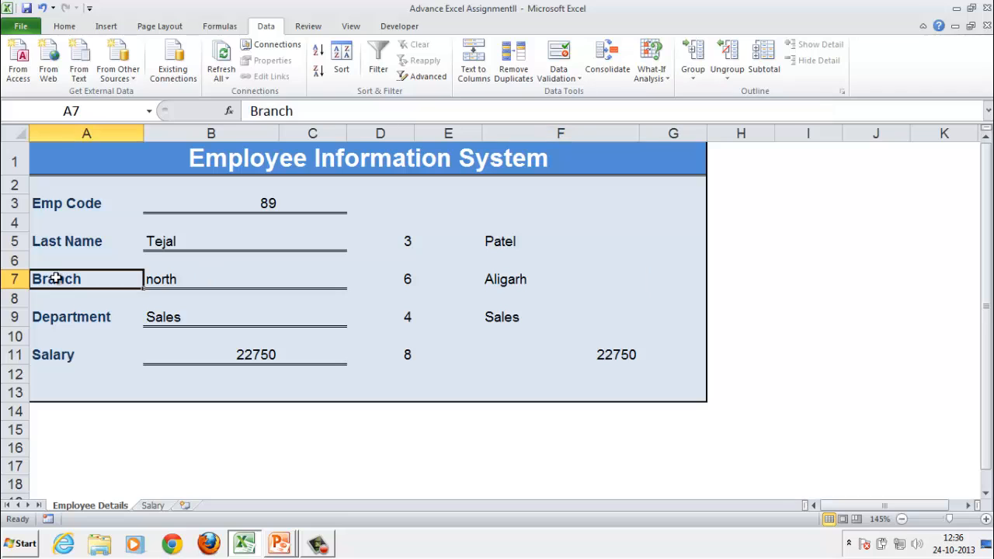
{"action": "left_click", "coordinate": [486, 281]}
Check the column headers on the Salary sheet and change the label in A9 to Hire Date.
{"action": "left_click", "coordinate": [50, 318]}
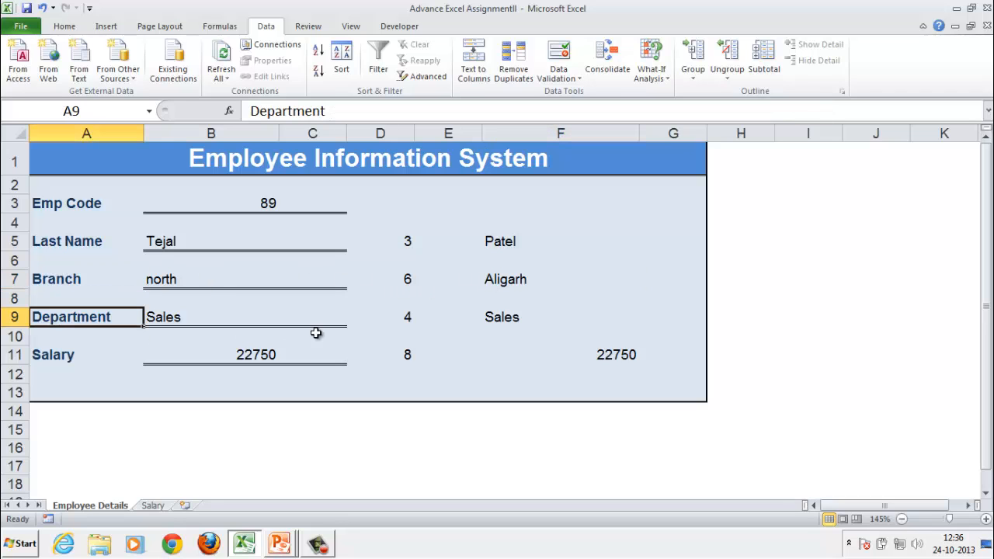
{"action": "left_click", "coordinate": [158, 506]}
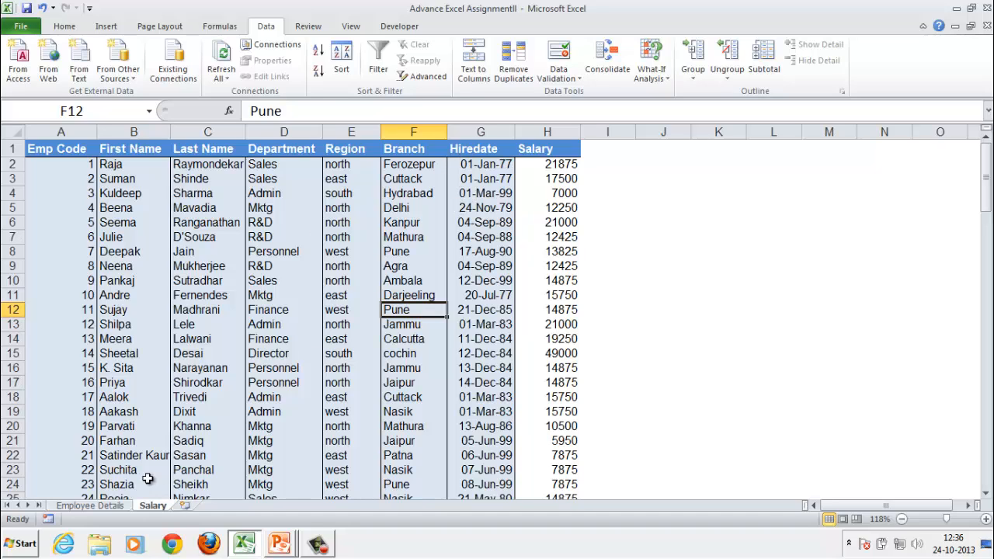
{"action": "left_click", "coordinate": [97, 506]}
{"action": "type", "text": "H"}
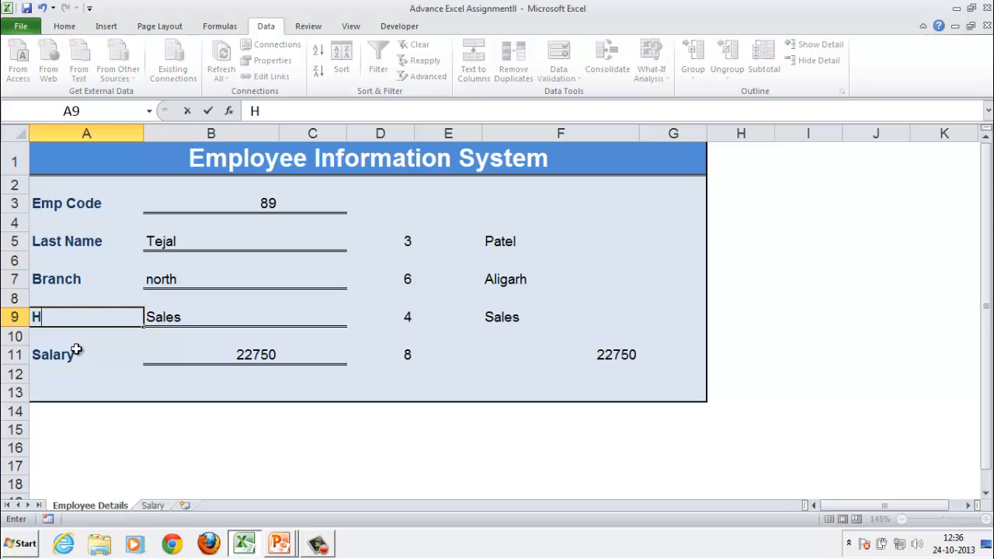
{"action": "type", "text": "ire D"}
{"action": "key", "text": "BackSpace"}
{"action": "key", "text": "BackSpace"}
{"action": "type", "text": "Date"}
{"action": "key", "text": "Return"}
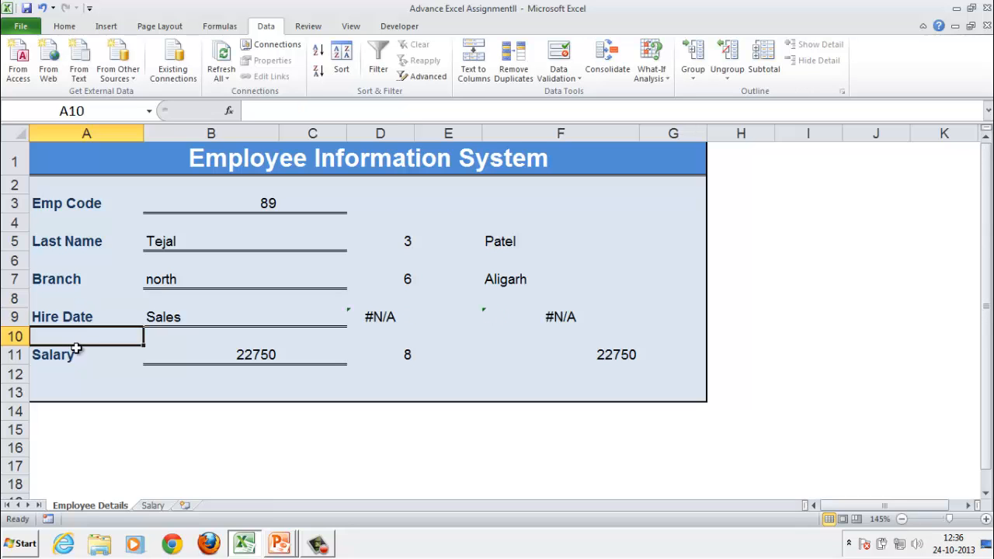
Recheck the header spelling on the Salary sheet and change the label in A9 to Hiredate.
{"action": "left_click", "coordinate": [152, 506]}
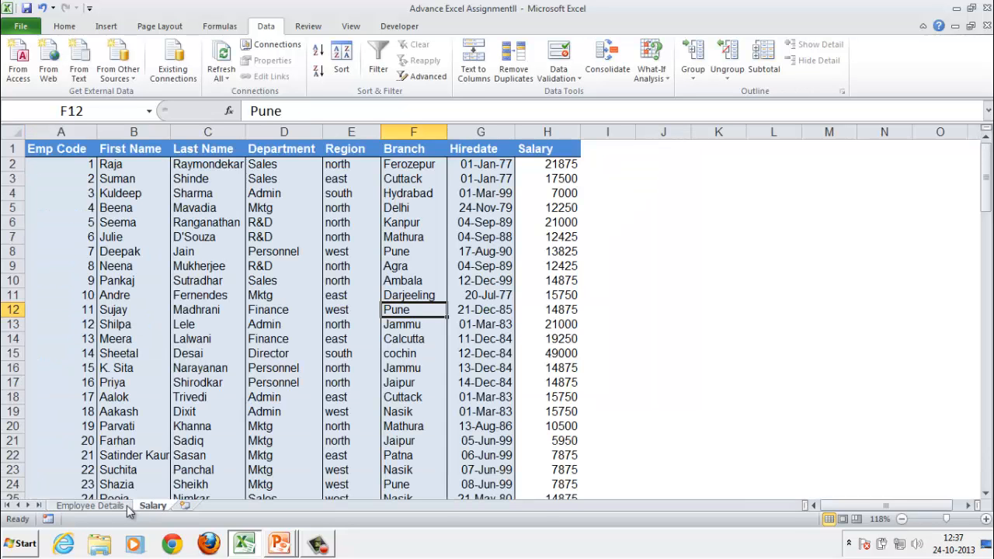
{"action": "left_click", "coordinate": [89, 507]}
{"action": "left_click", "coordinate": [81, 318]}
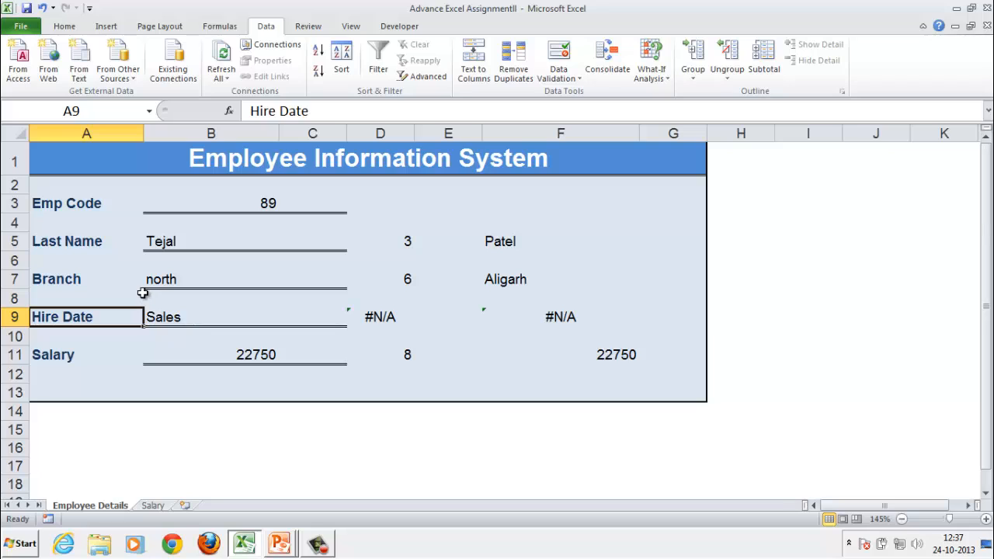
{"action": "type", "text": "H"}
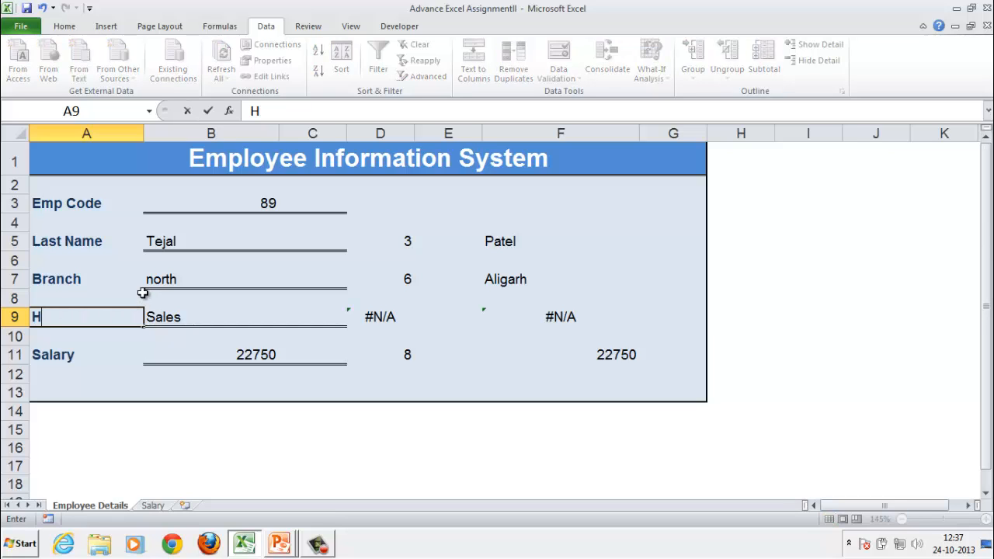
{"action": "type", "text": "iiredate"}
{"action": "key", "text": "Return"}
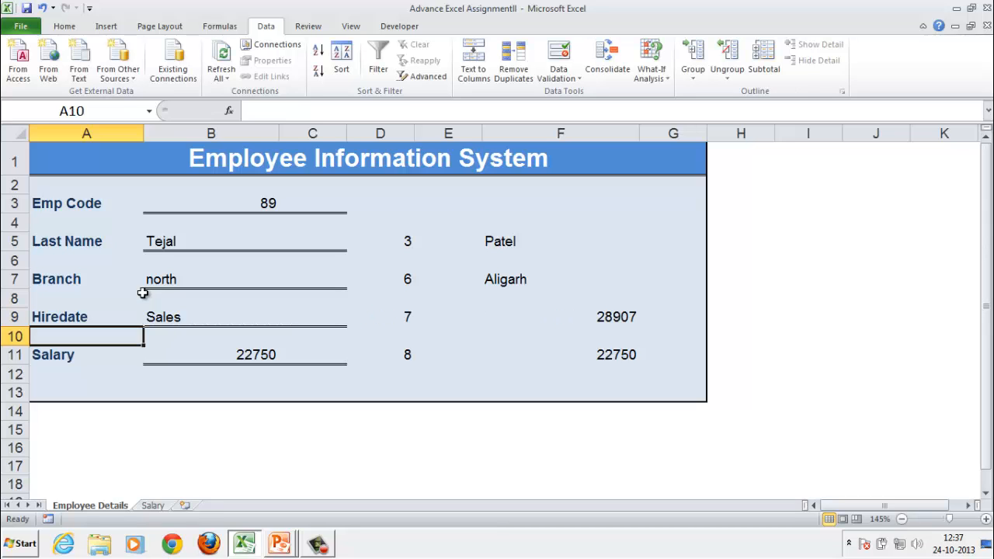
Format the lookup result in F9 as a date in day-month-year style.
{"action": "key", "text": "Right"}
{"action": "key", "text": "Right"}
{"action": "key", "text": "Right"}
{"action": "key", "text": "Right"}
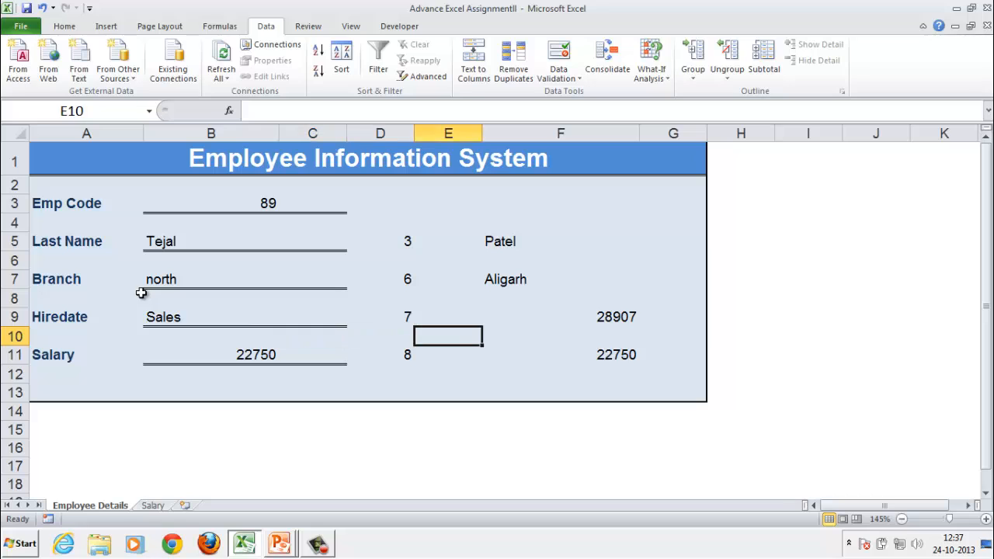
{"action": "key", "text": "Right"}
{"action": "key", "text": "Up"}
{"action": "key", "text": "Right"}
{"action": "key", "text": "Left"}
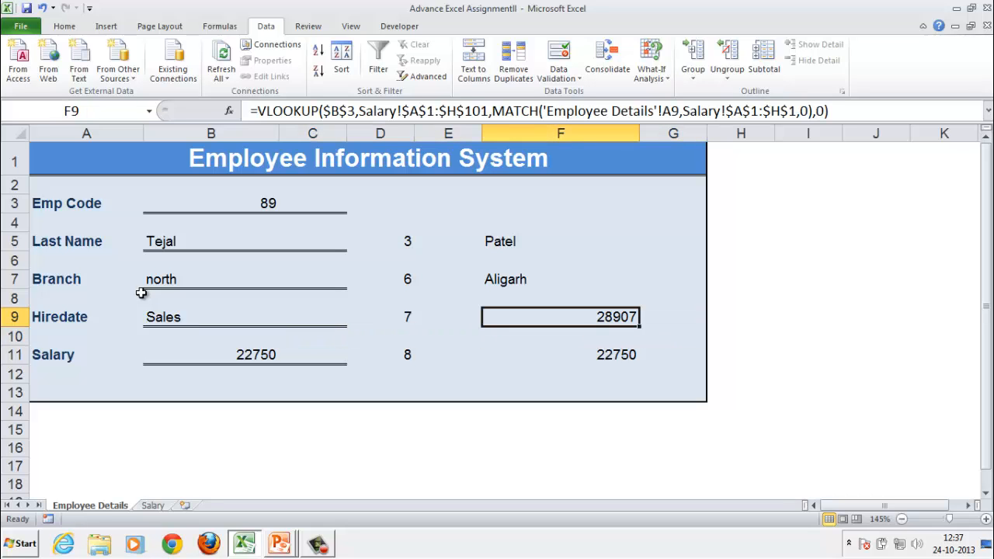
{"action": "key", "text": "ctrl+shift+3"}
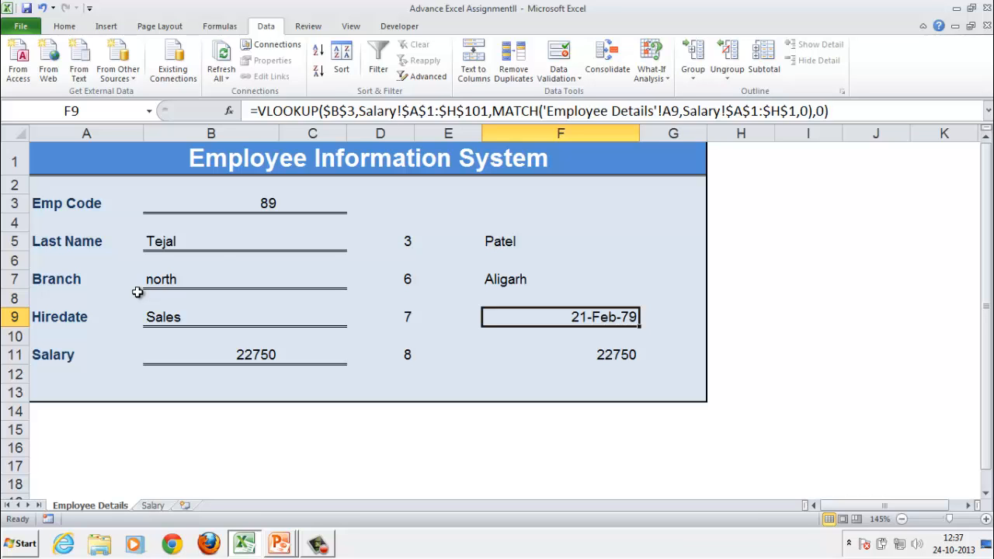
Find the record matching the form's Emp Code on the Salary sheet, check its last name and hire date, and return to Employee Details.
{"action": "left_click", "coordinate": [153, 506]}
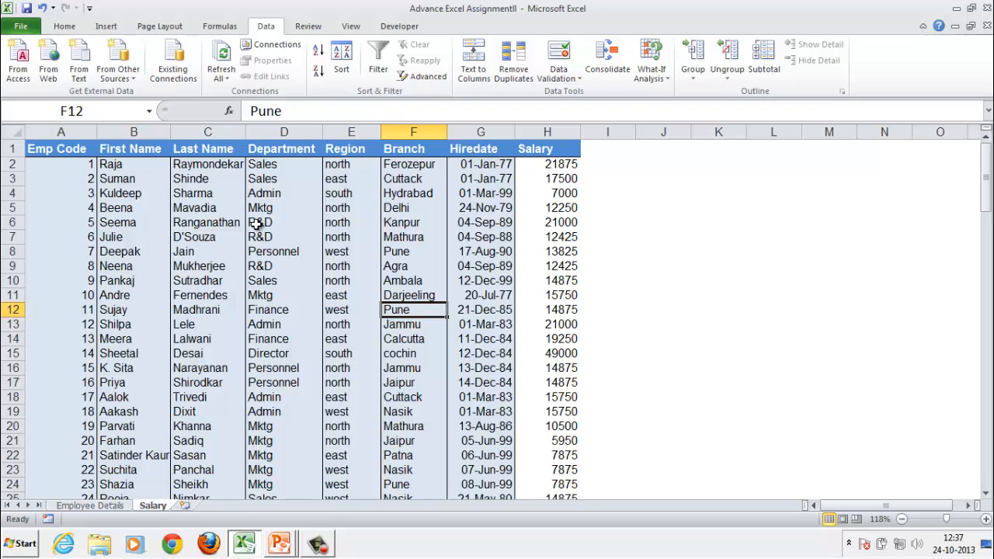
{"action": "left_click", "coordinate": [92, 506]}
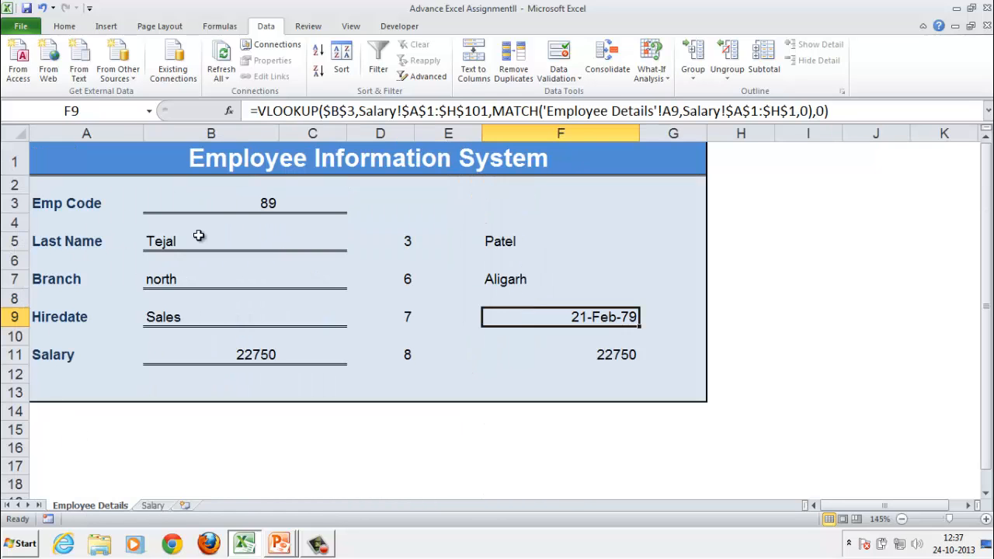
{"action": "left_click", "coordinate": [245, 206]}
{"action": "left_click", "coordinate": [150, 505]}
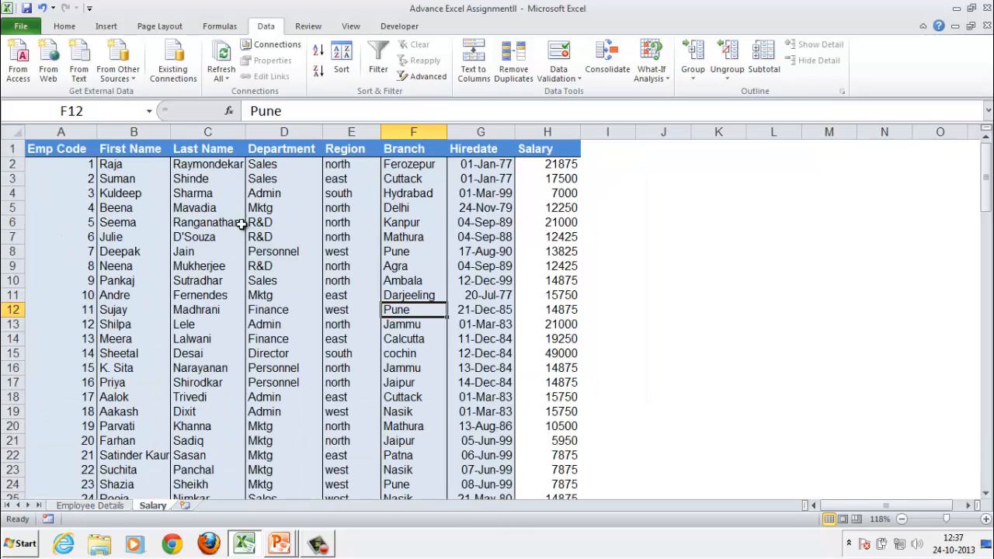
{"action": "left_click", "coordinate": [92, 208]}
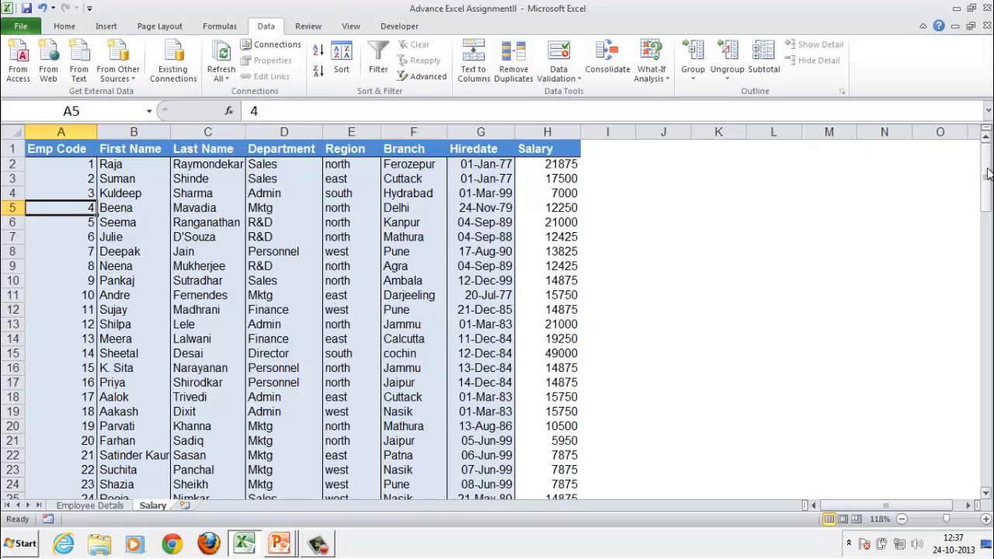
{"action": "left_click_drag", "start_coordinate": [984, 171], "coordinate": [985, 342]}
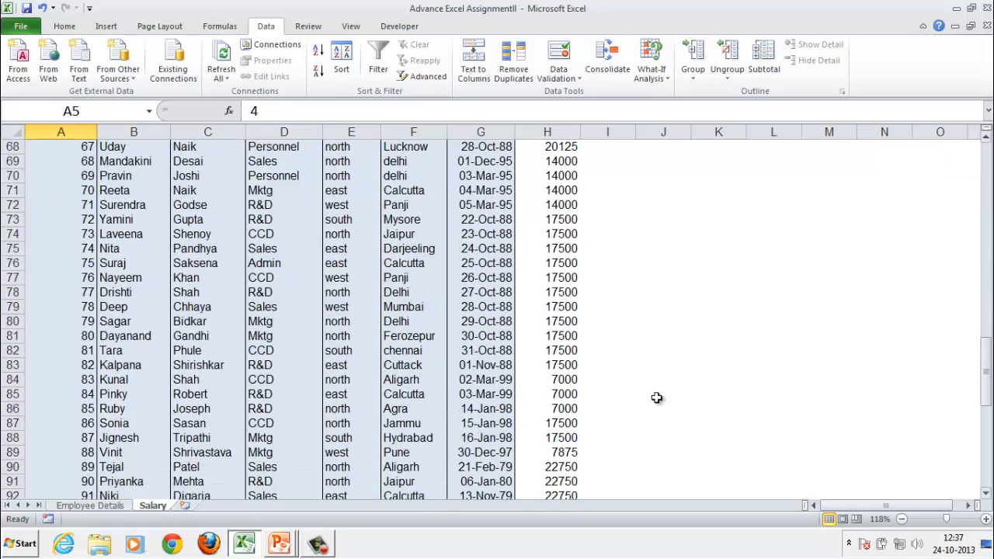
{"action": "left_click", "coordinate": [109, 470]}
{"action": "left_click", "coordinate": [178, 470]}
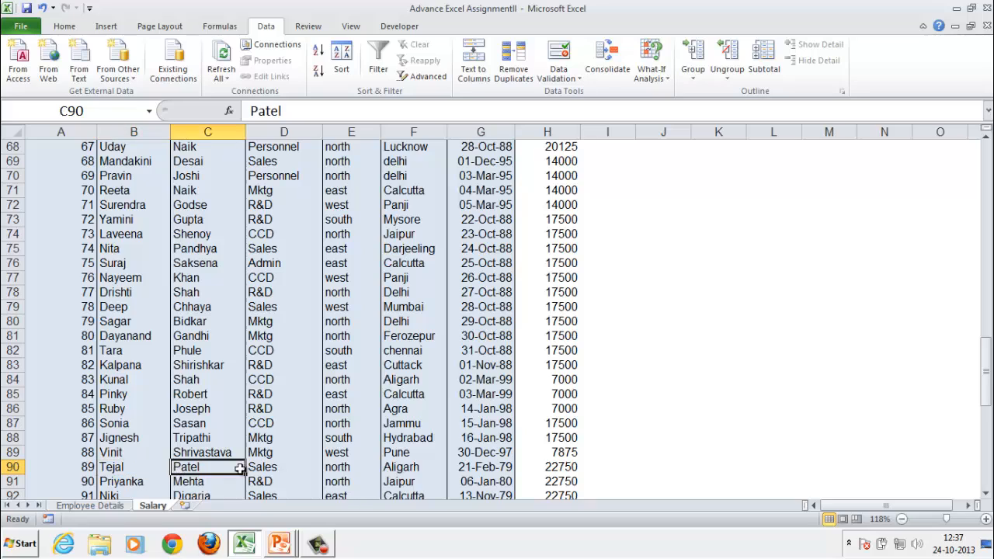
{"action": "left_click", "coordinate": [501, 468]}
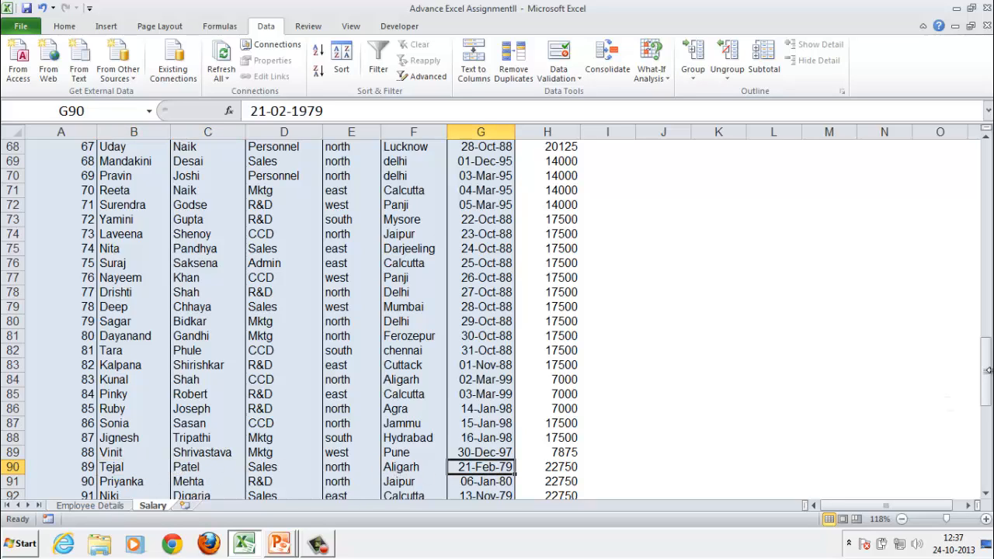
{"action": "left_click", "coordinate": [90, 505]}
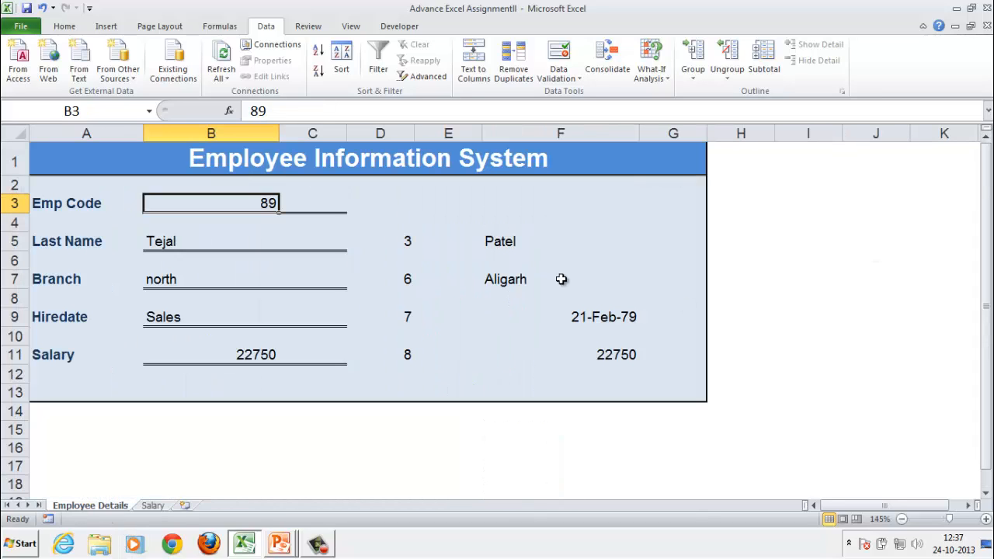